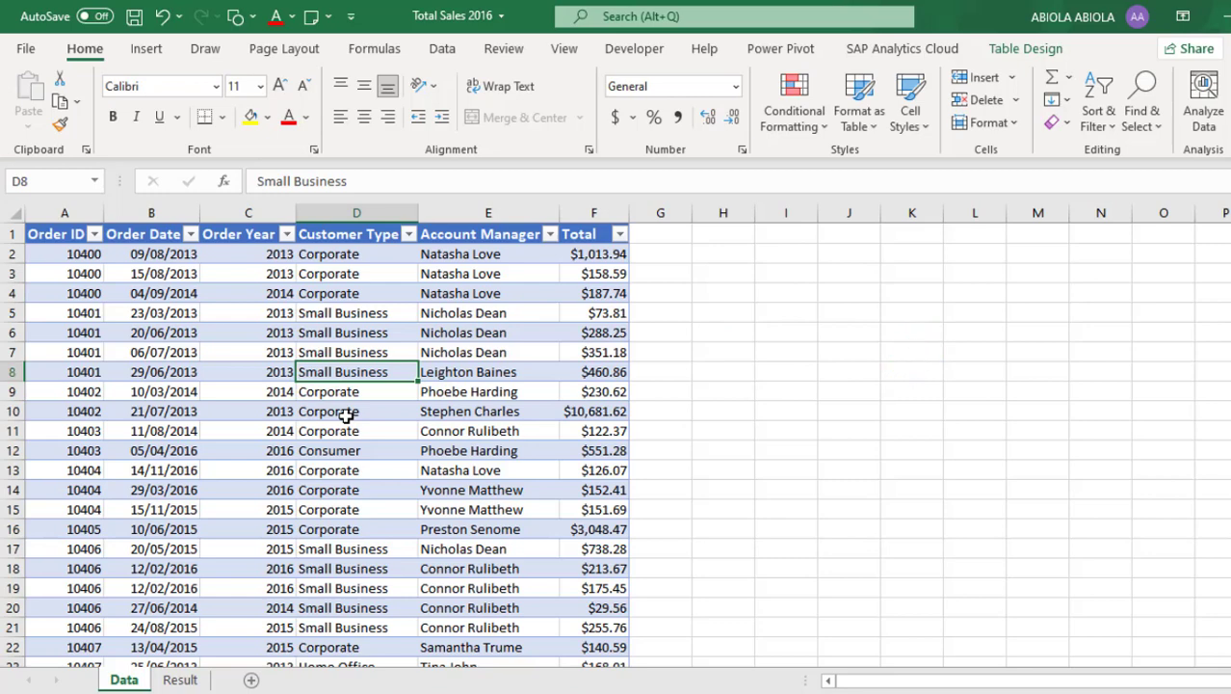
Inspect the data sheet's Customer Type values, the Order Year YEAR formula and the workbook's named ranges
{"action": "left_click", "coordinate": [345, 415]}
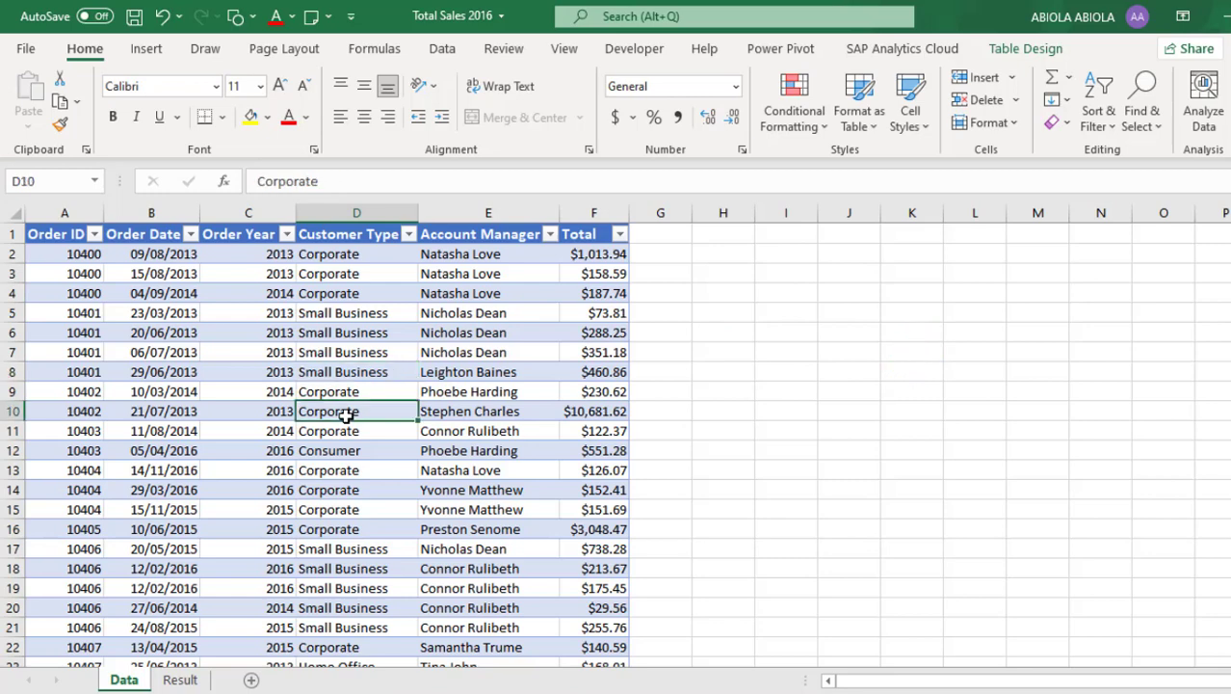
{"action": "left_click", "coordinate": [243, 353]}
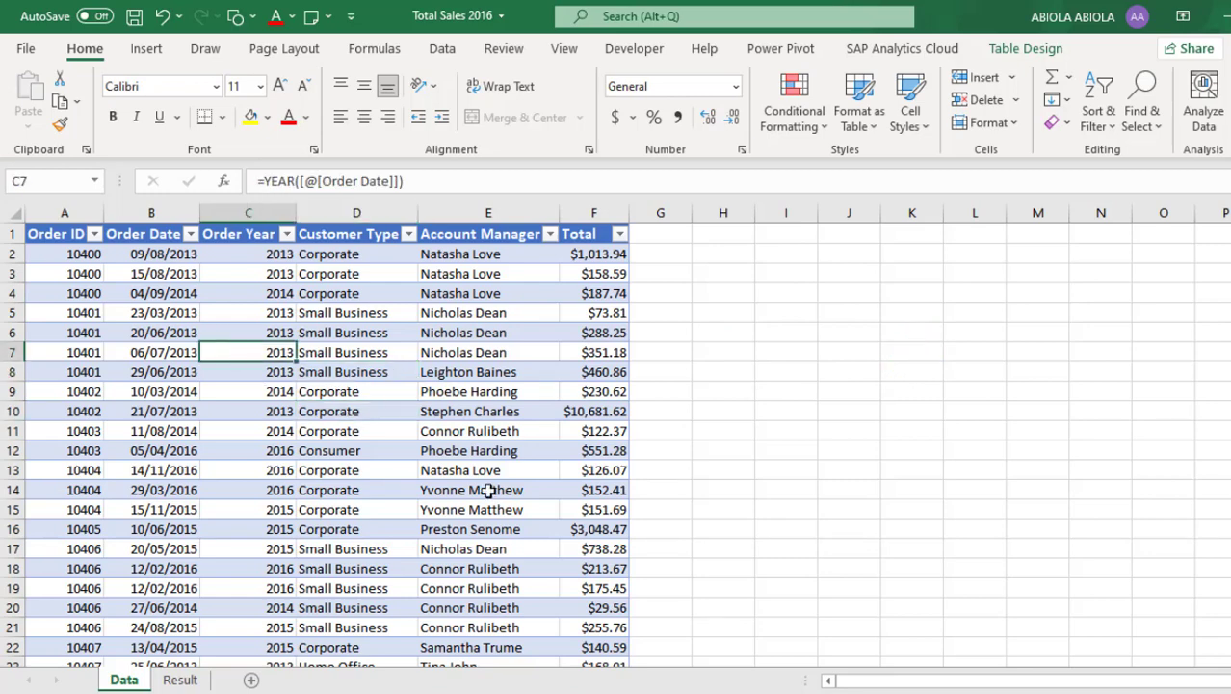
{"action": "left_click", "coordinate": [316, 357]}
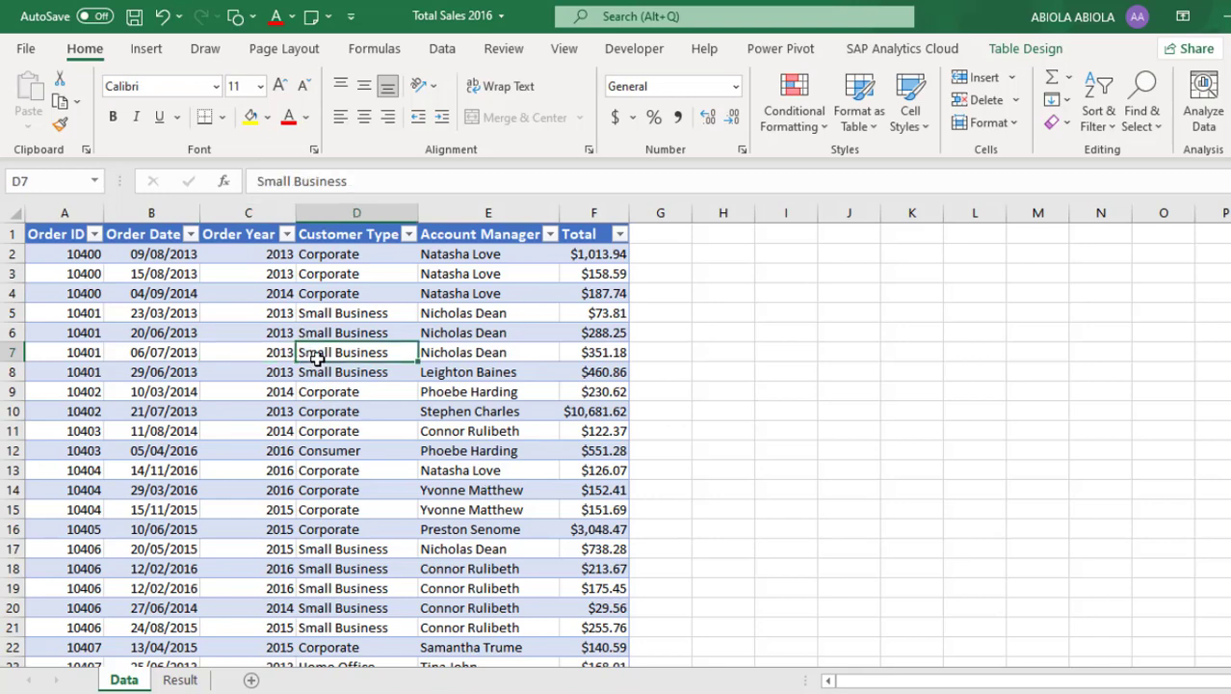
{"action": "left_click", "coordinate": [94, 181]}
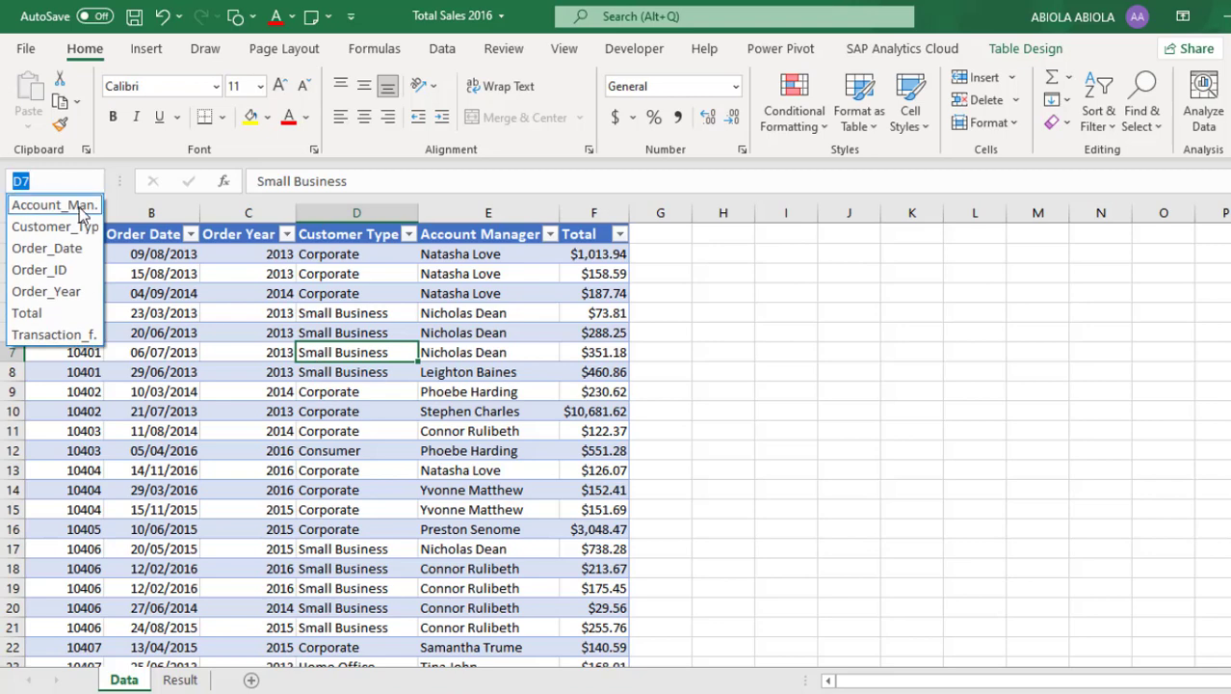
{"action": "key", "text": "Escape"}
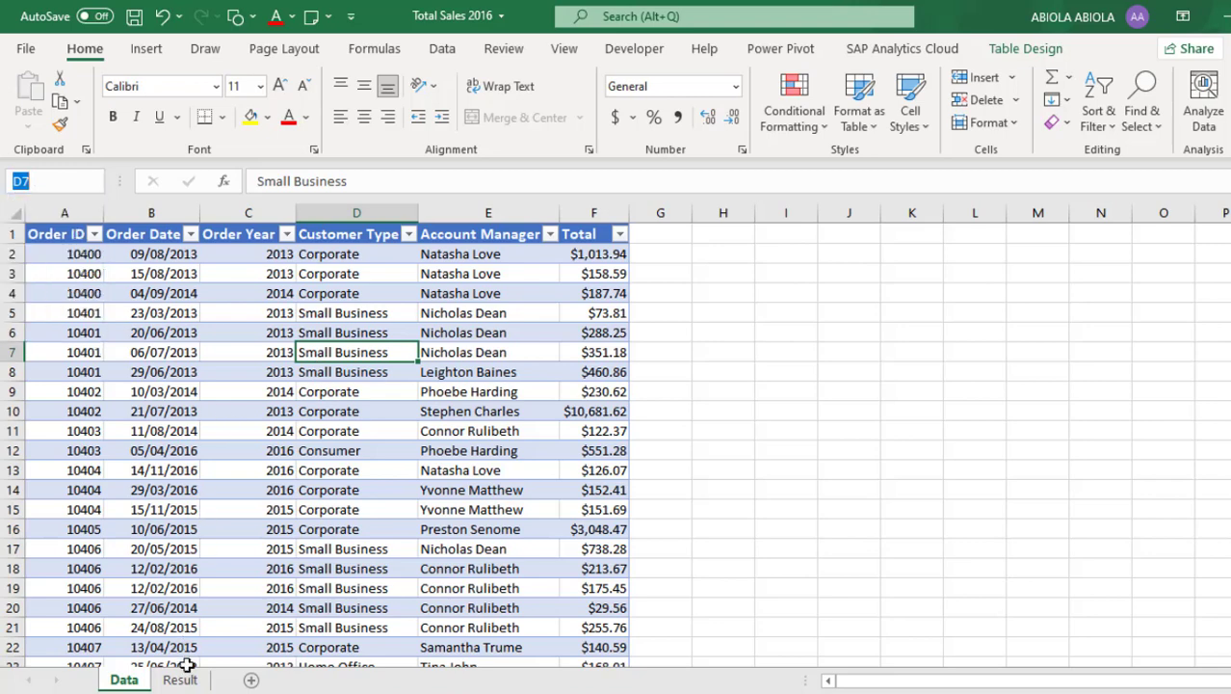
On the Result sheet, start a SUMIFS formula in B2 with Total as the sum range
{"action": "left_click", "coordinate": [180, 679]}
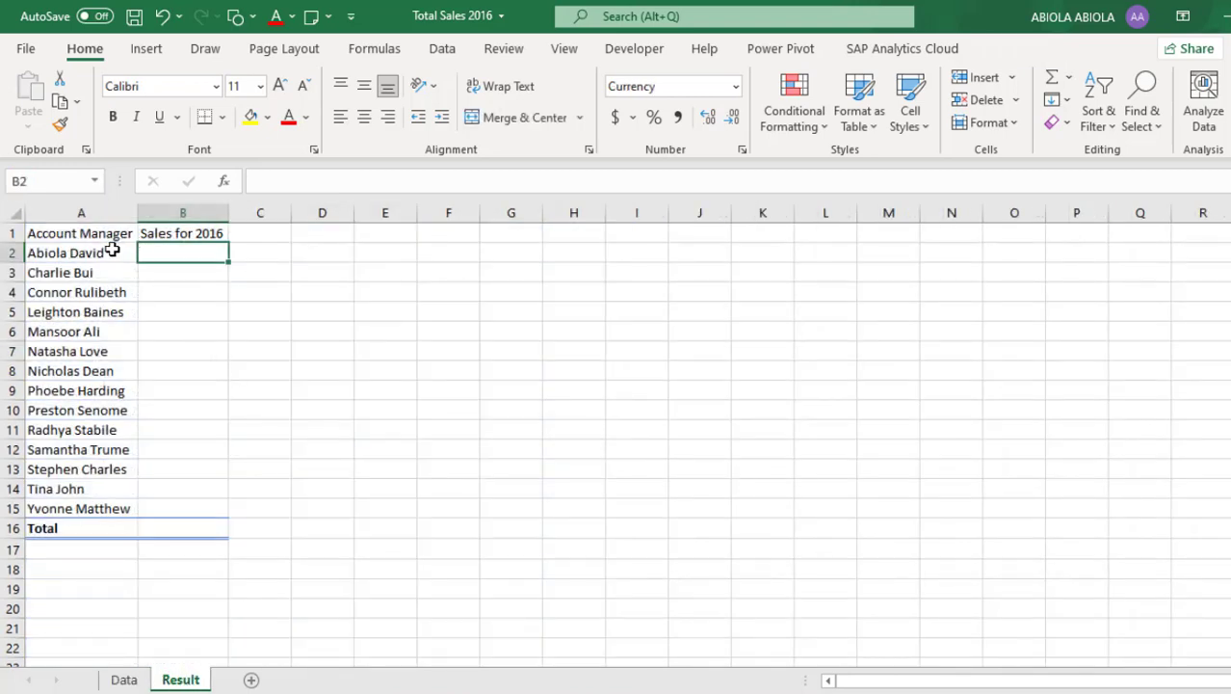
{"action": "left_click_drag", "start_coordinate": [111, 249], "coordinate": [86, 511]}
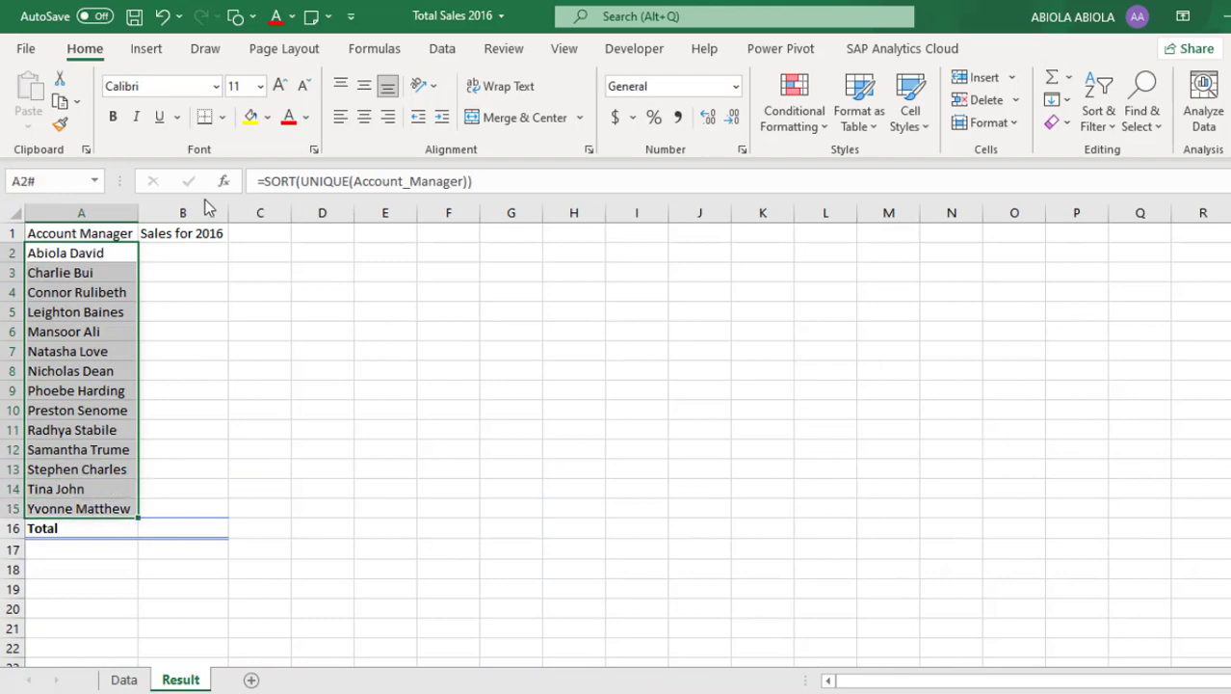
{"action": "left_click", "coordinate": [201, 250]}
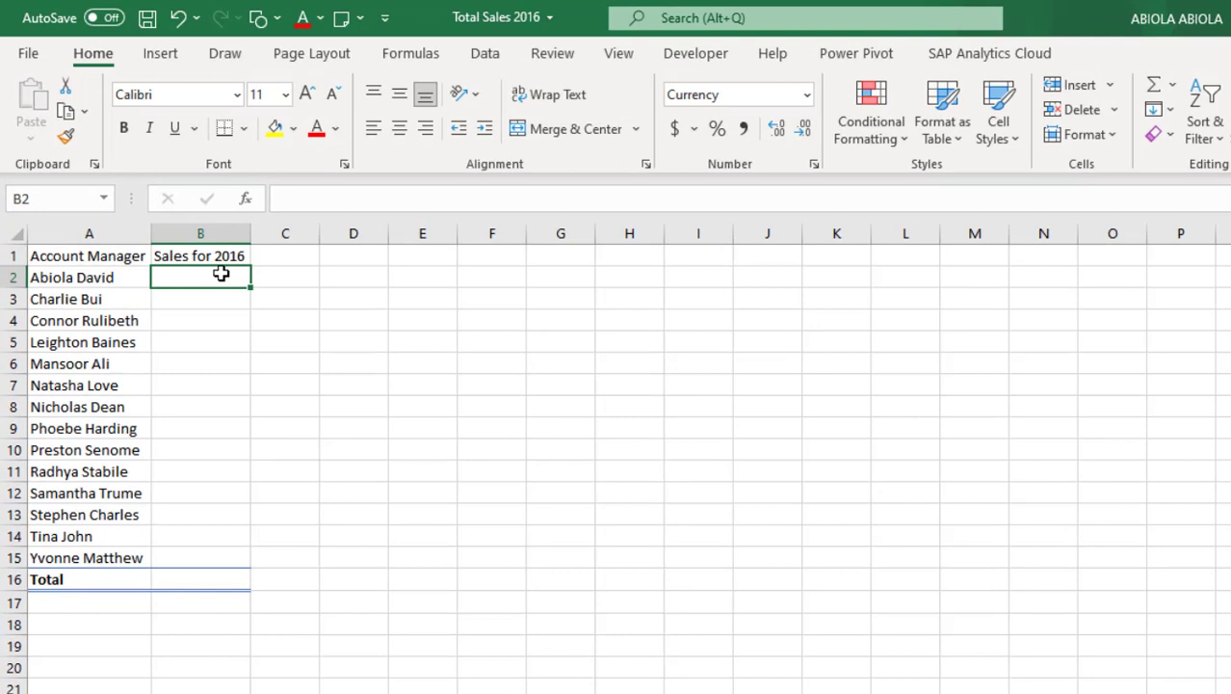
{"action": "type", "text": "=sumi"}
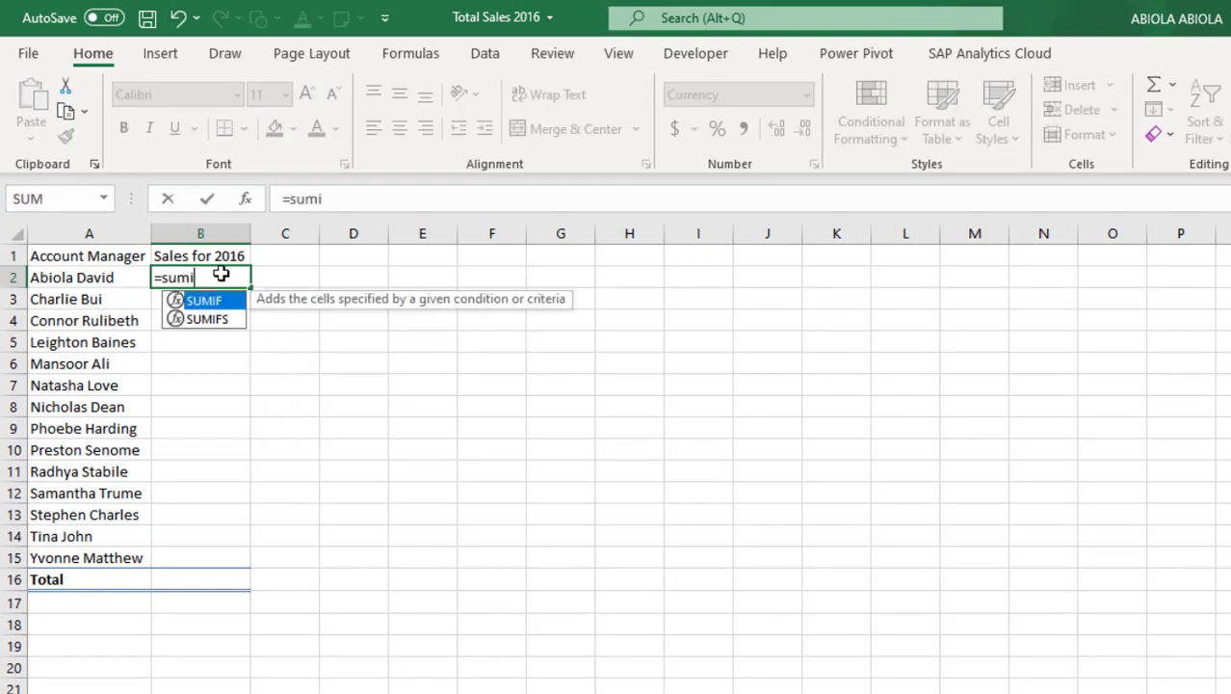
{"action": "key", "text": "Down"}
{"action": "key", "text": "Tab"}
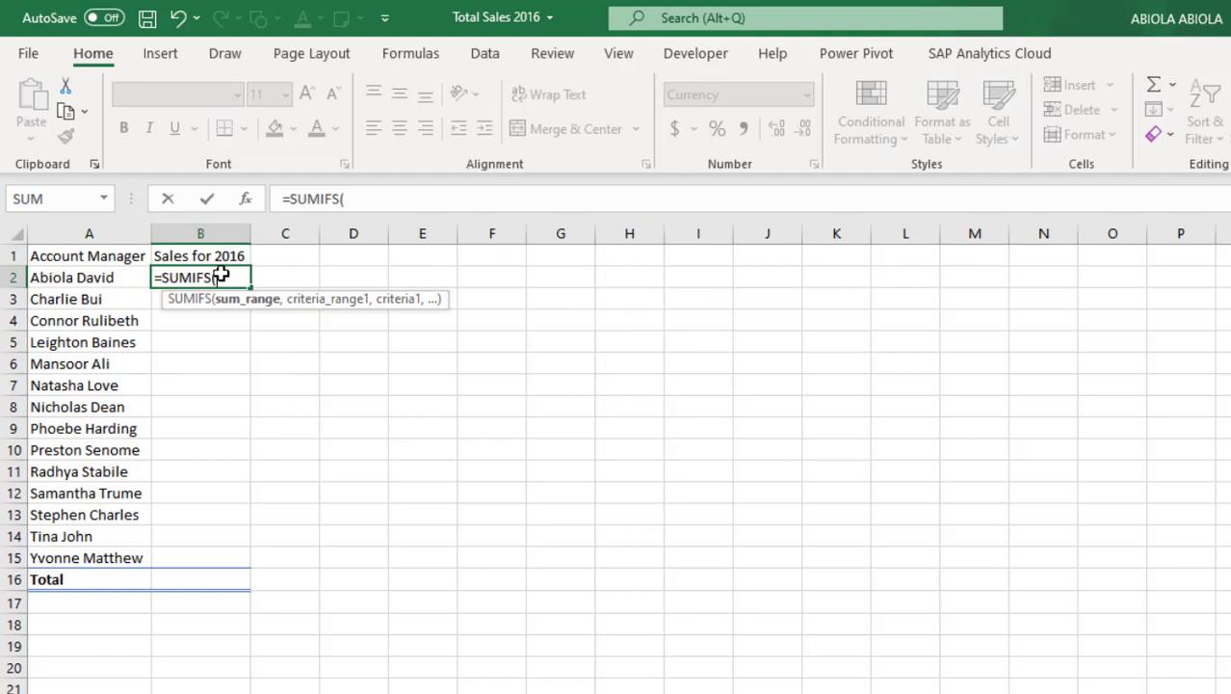
{"action": "type", "text": "tot"}
{"action": "key", "text": "Tab"}
Add the criteria Account_Manager equals A2 and Order_Year equals 2016 to the formula
{"action": "type", "text": ","}
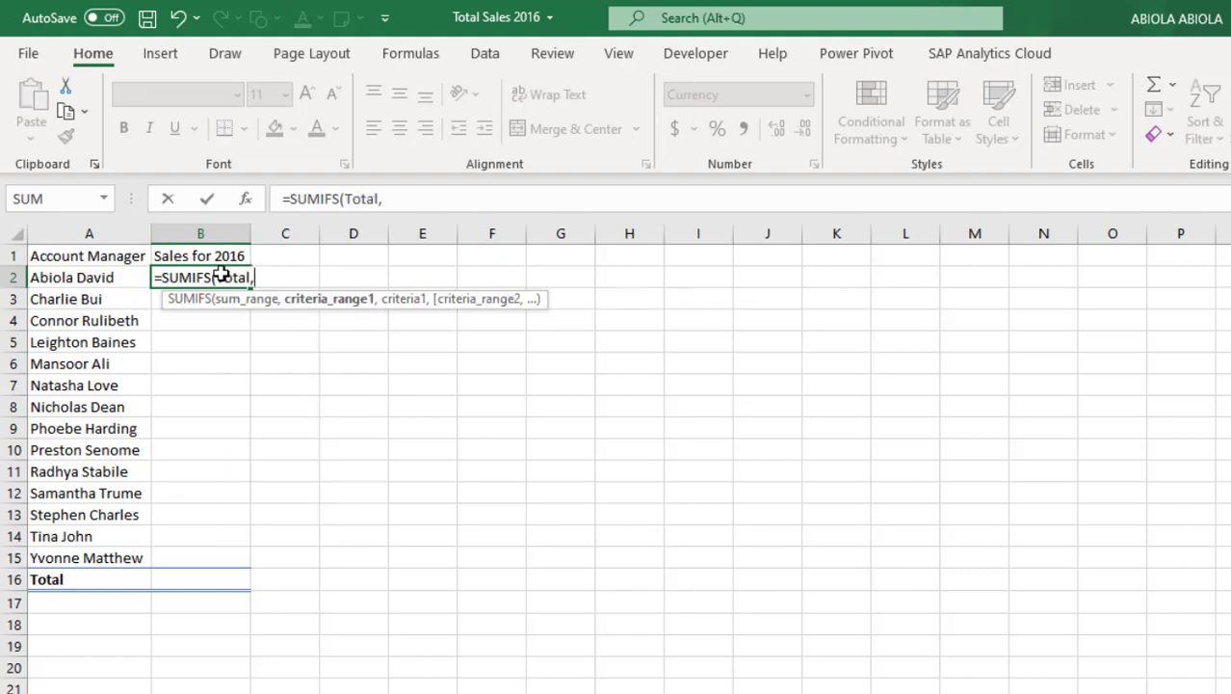
{"action": "type", "text": "acc"}
{"action": "key", "text": "Tab"}
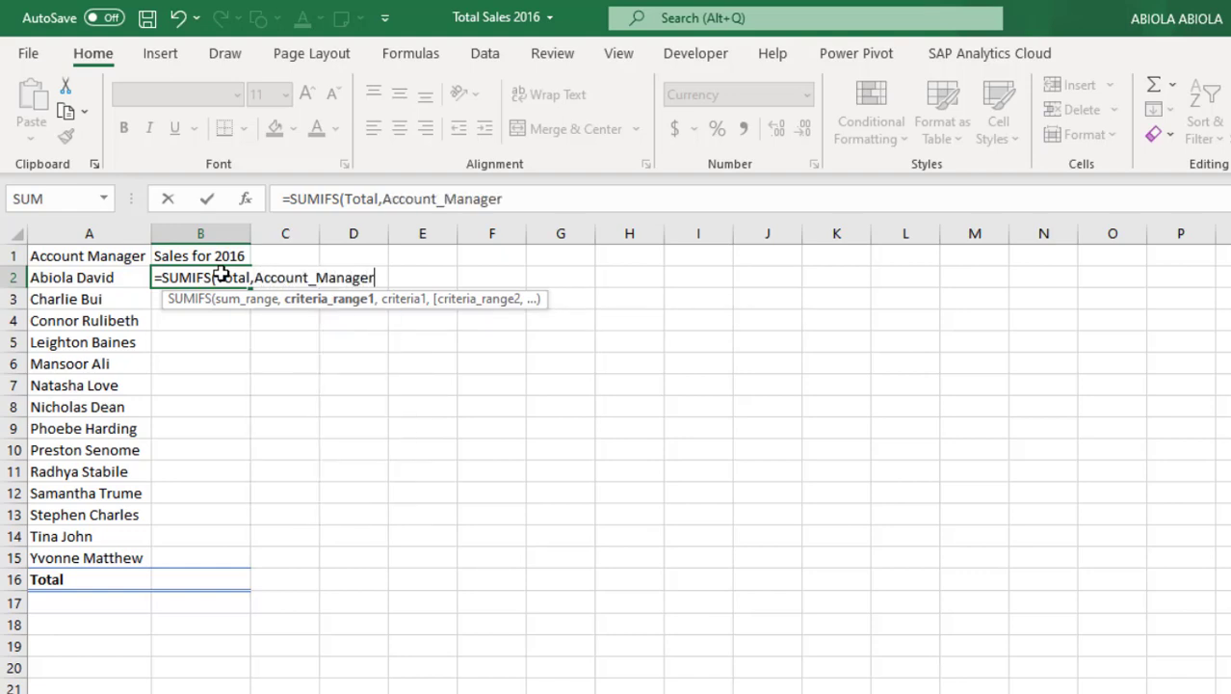
{"action": "type", "text": ","}
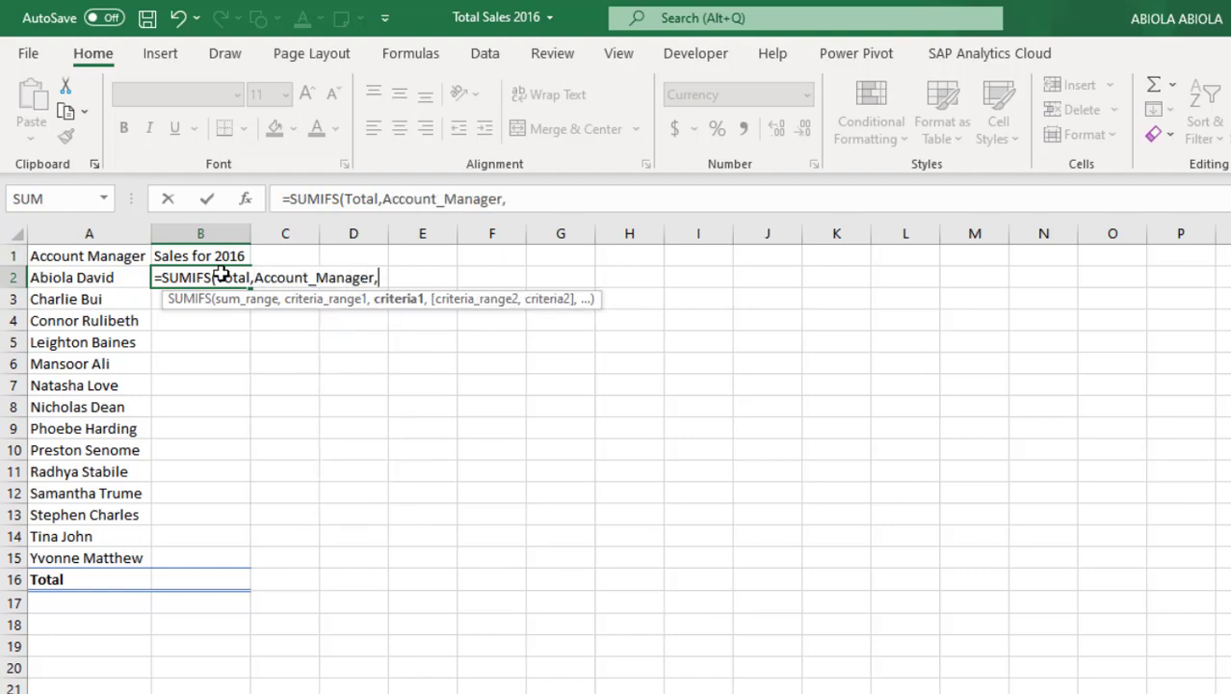
{"action": "left_click", "coordinate": [103, 280]}
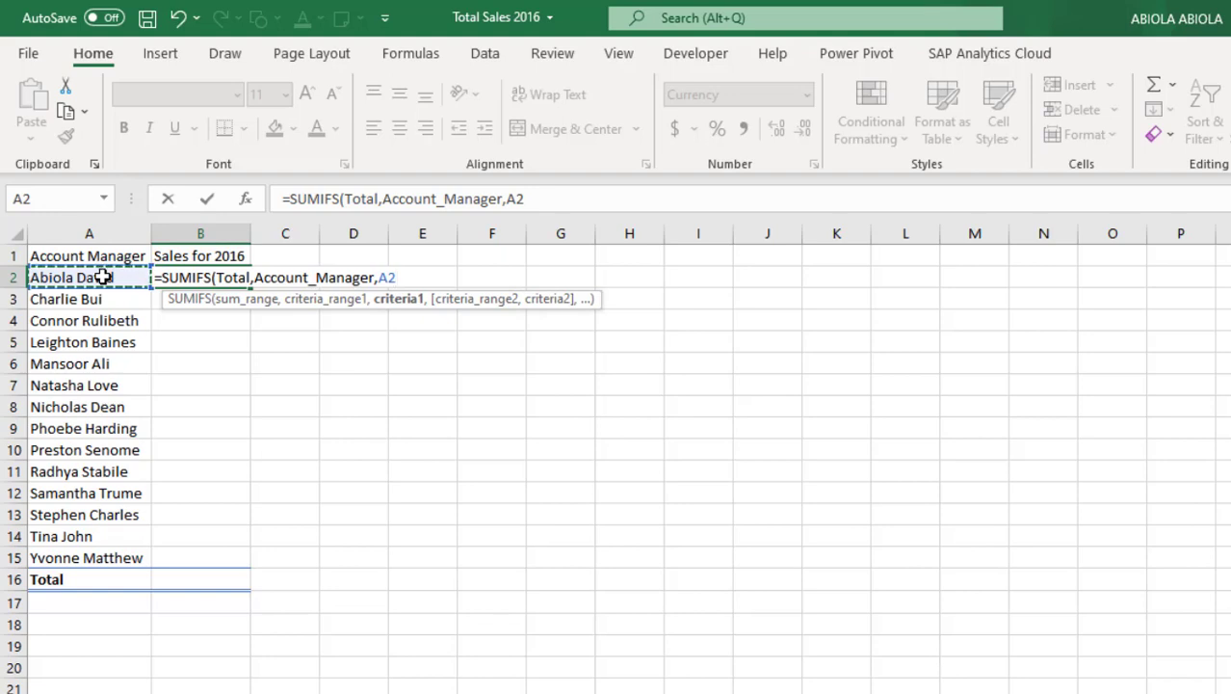
{"action": "type", "text": ",order"}
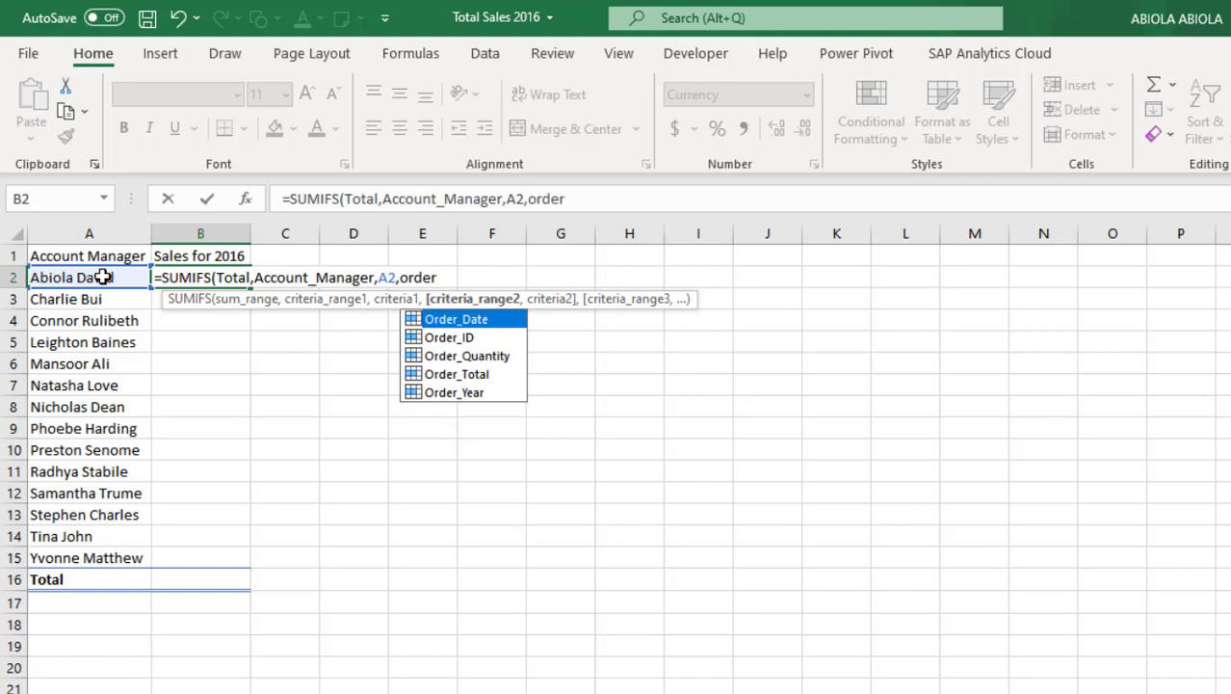
{"action": "key", "text": "Down"}
{"action": "key", "text": "Down"}
{"action": "key", "text": "Down"}
{"action": "key", "text": "Down"}
{"action": "key", "text": "Tab"}
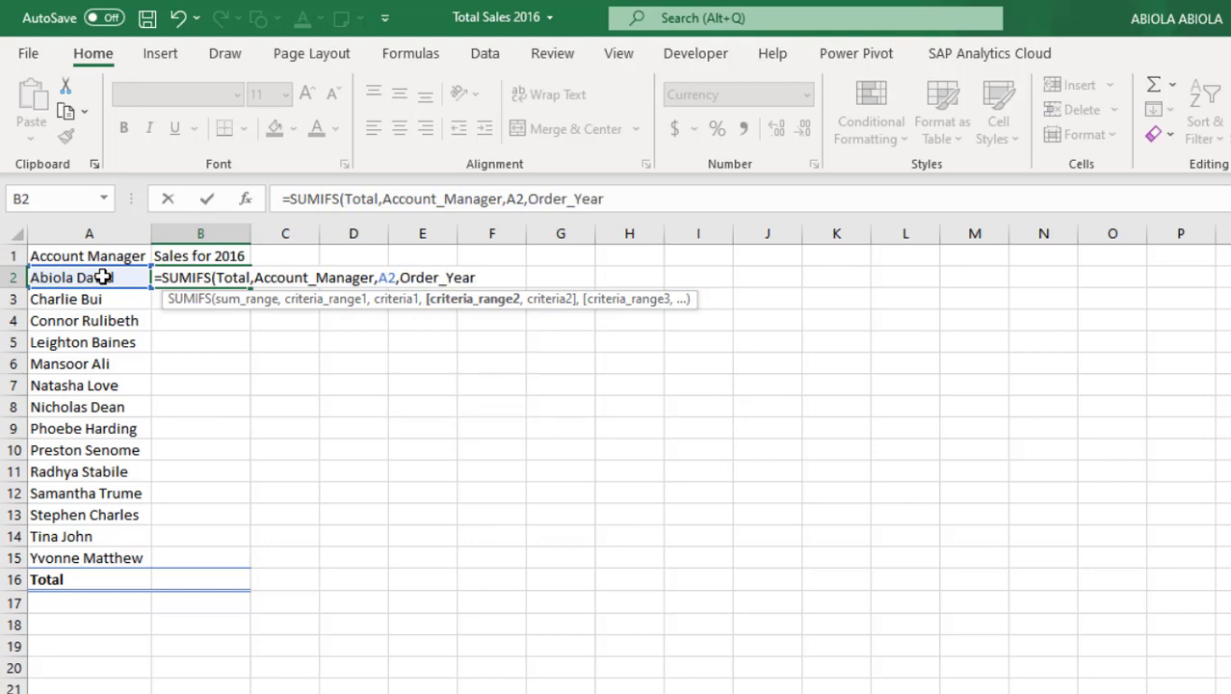
{"action": "type", "text": ","}
{"action": "type", "text": "201"}
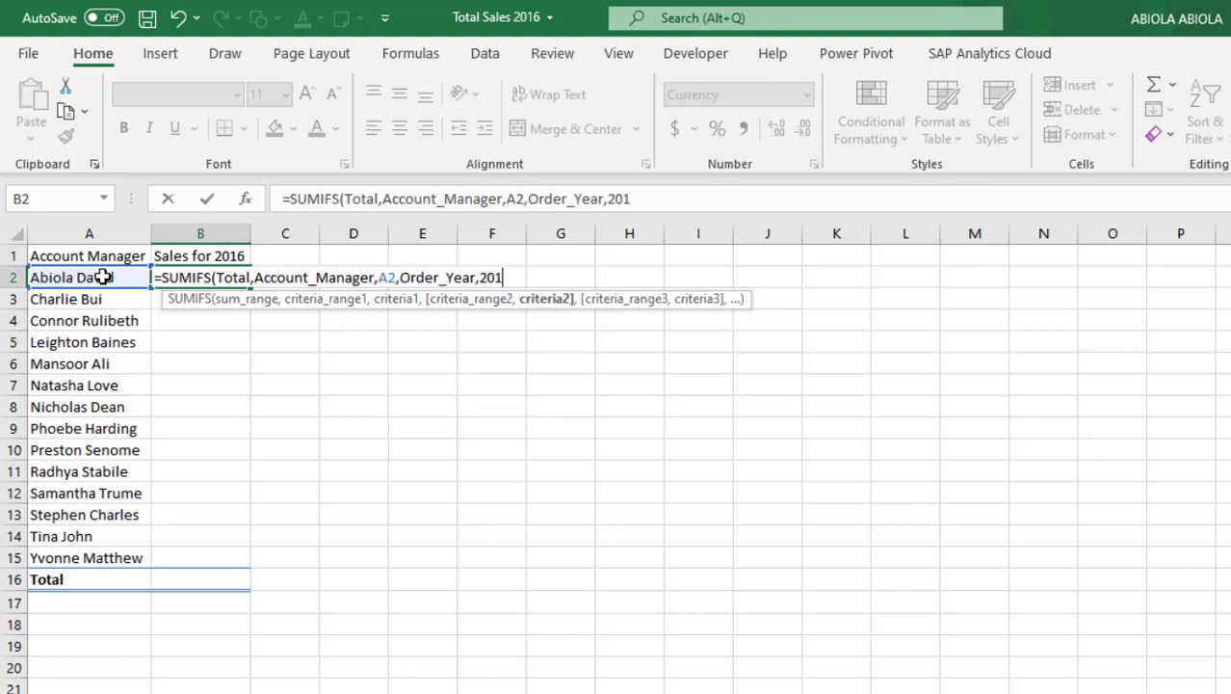
{"action": "type", "text": "6)"}
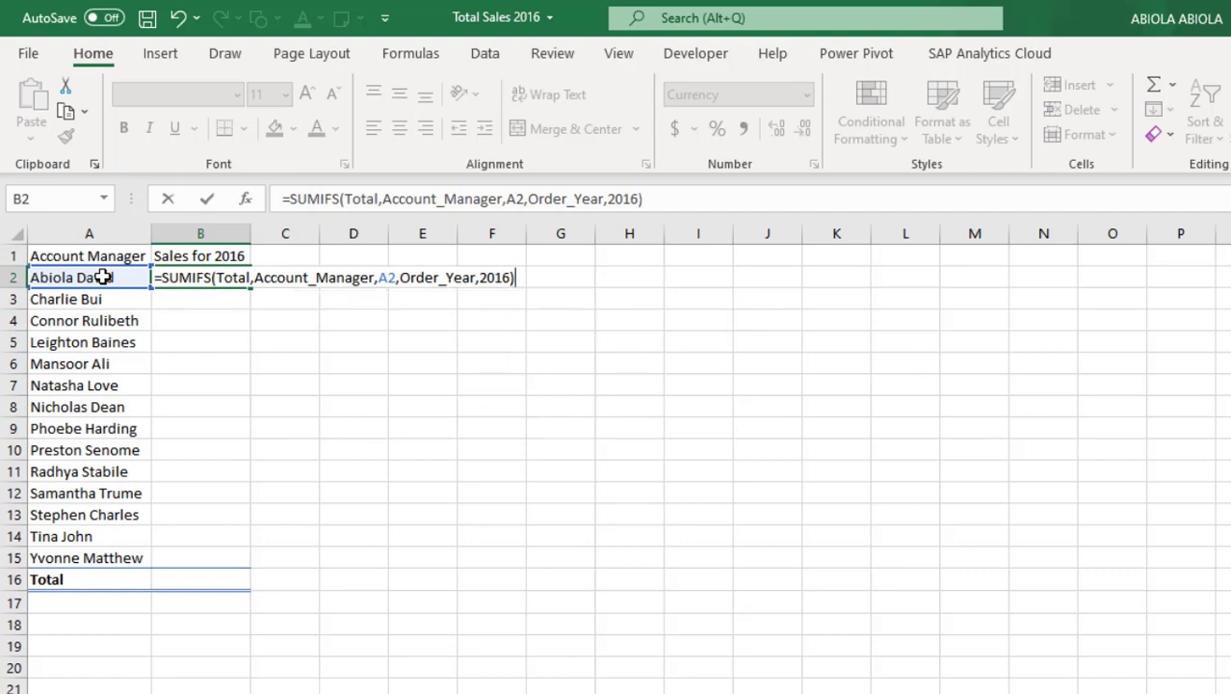
Fill the SUMIFS formula down to B15 and add an AutoSum total of $144,774.36 in B16
{"action": "key", "text": "ctrl+Return"}
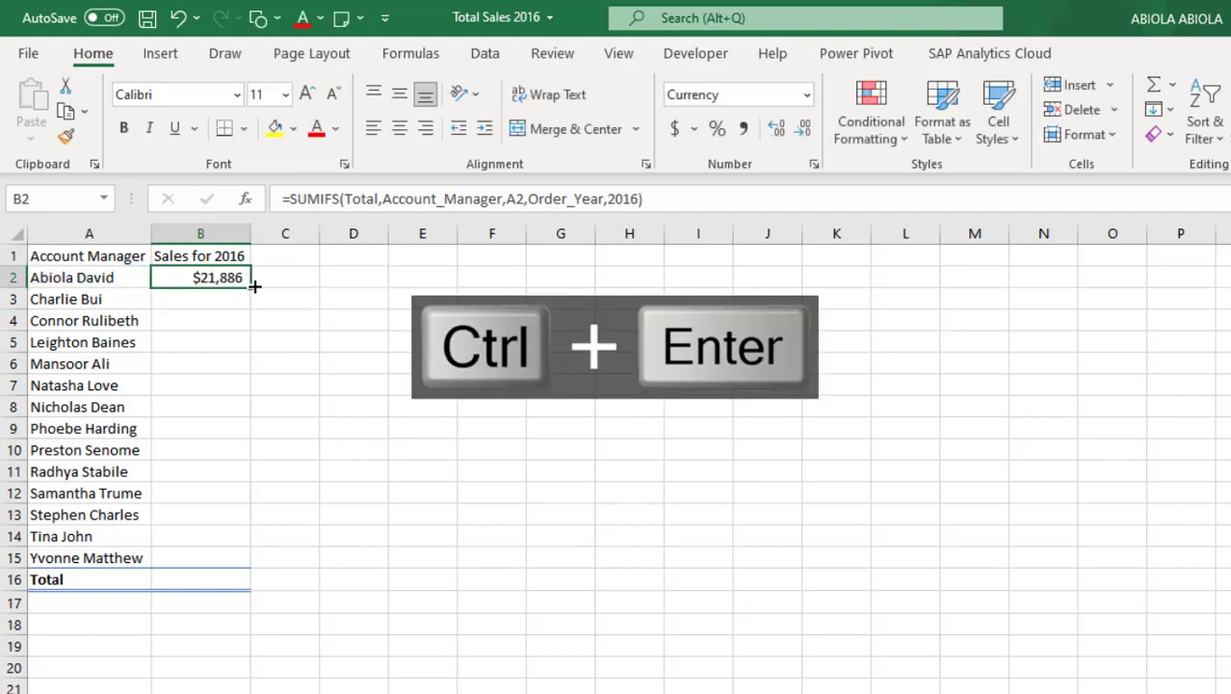
{"action": "left_click_drag", "start_coordinate": [251, 287], "coordinate": [220, 575]}
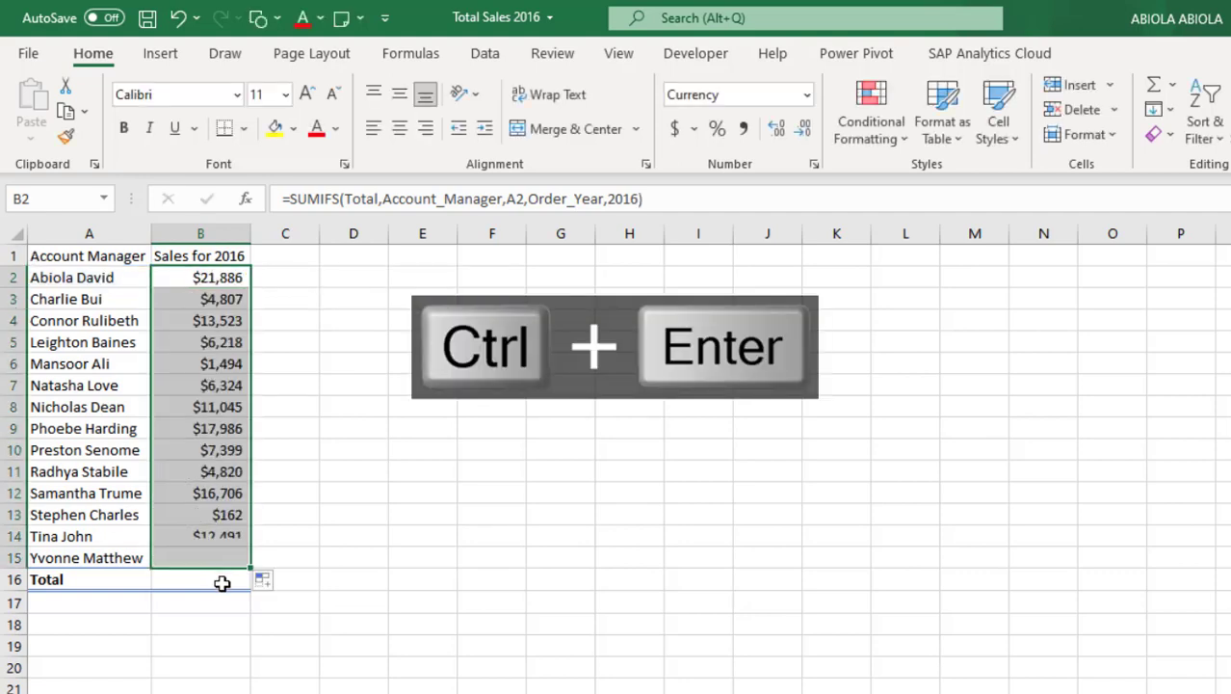
{"action": "left_click", "coordinate": [223, 582]}
{"action": "key", "text": "alt+equal"}
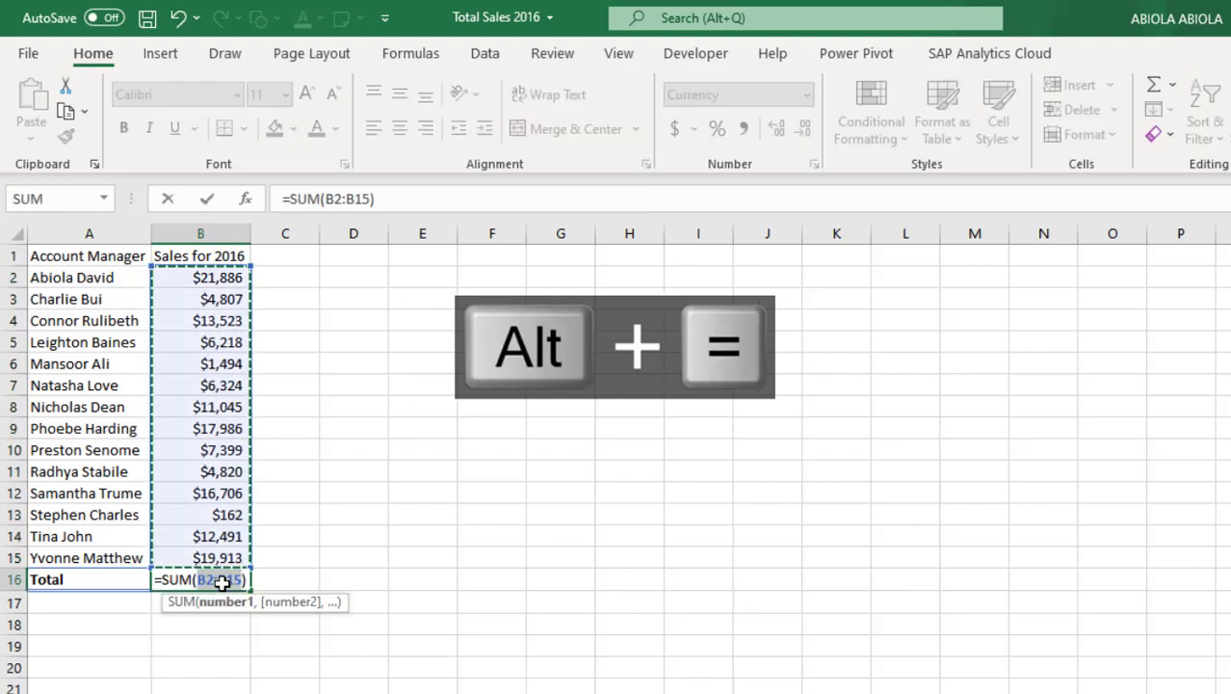
{"action": "key", "text": "ctrl+Return"}
{"action": "left_click", "coordinate": [359, 600]}
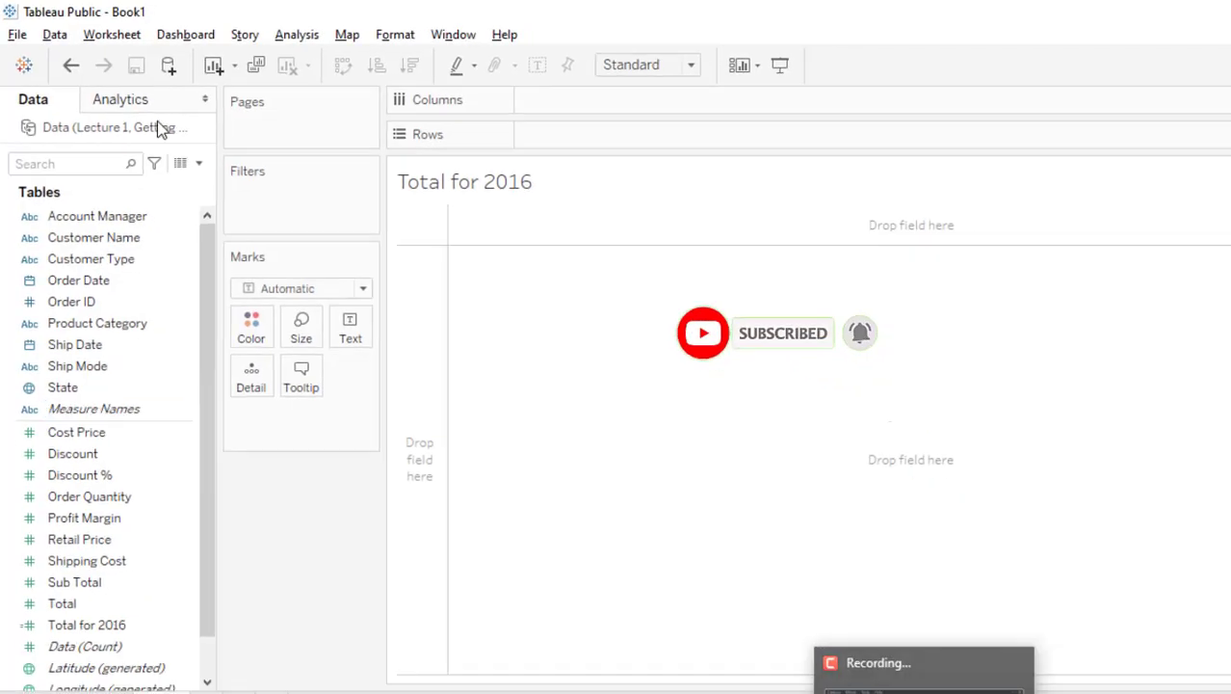
Put the Account Manager dimension on Rows, listing each manager with a Grand Total row
{"action": "left_click", "coordinate": [64, 200]}
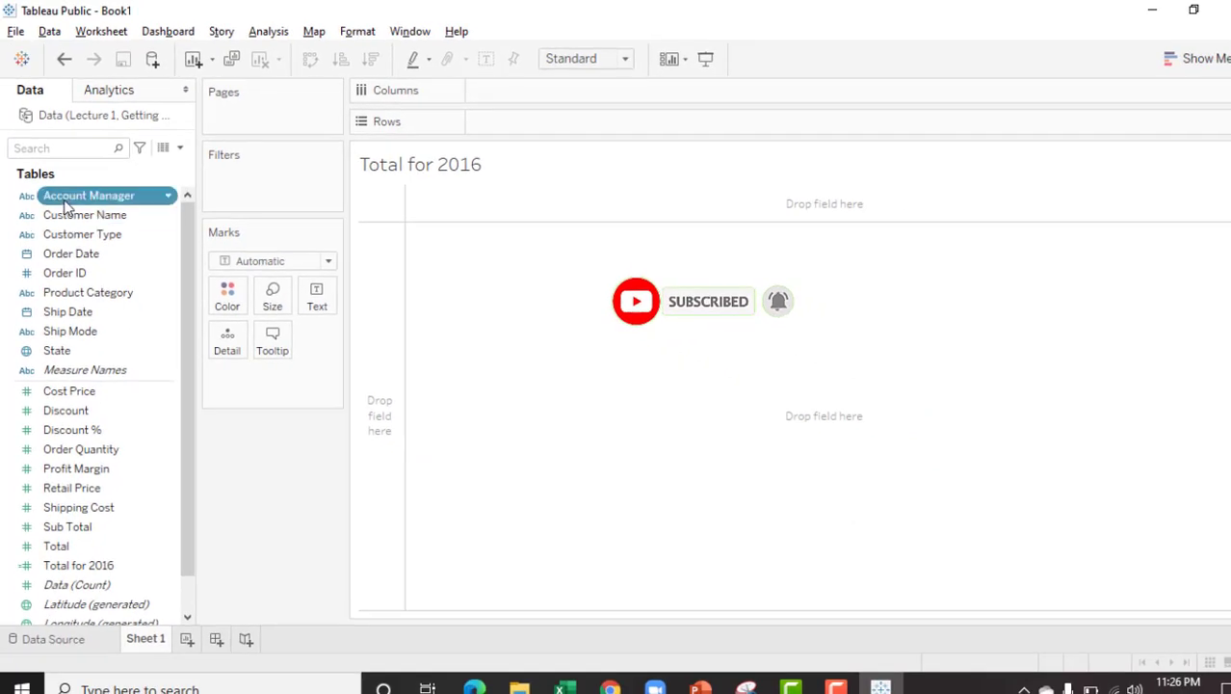
{"action": "left_click", "coordinate": [64, 200]}
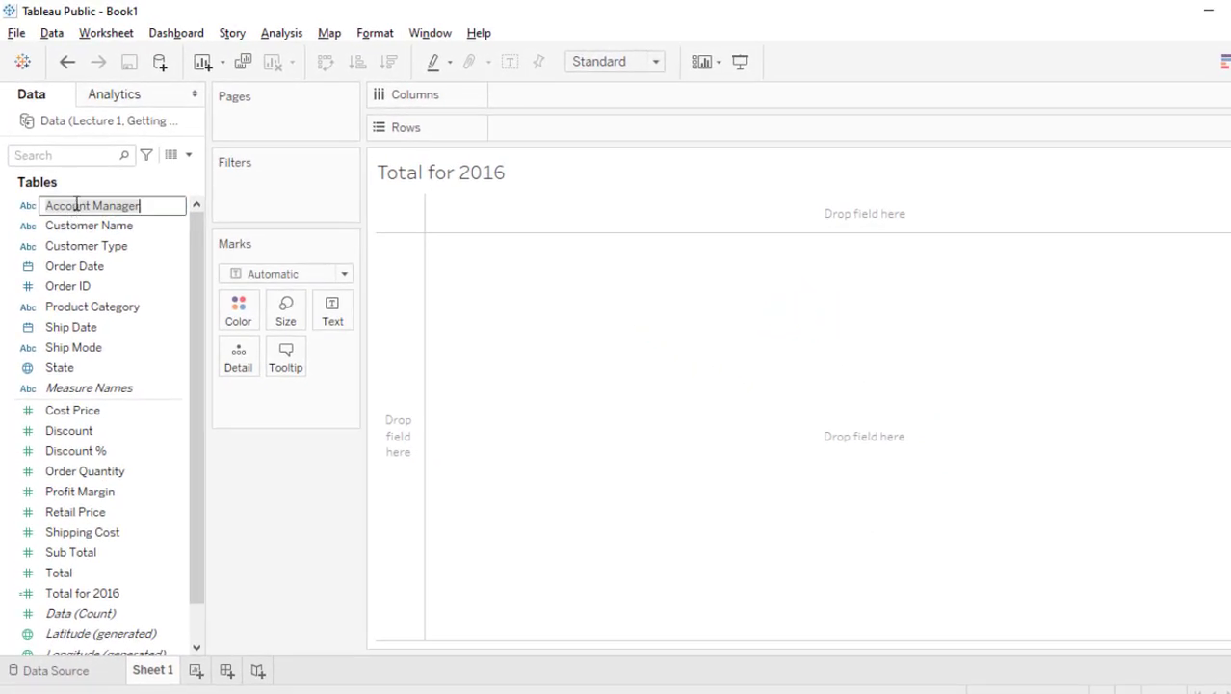
{"action": "left_click_drag", "start_coordinate": [77, 205], "coordinate": [563, 131]}
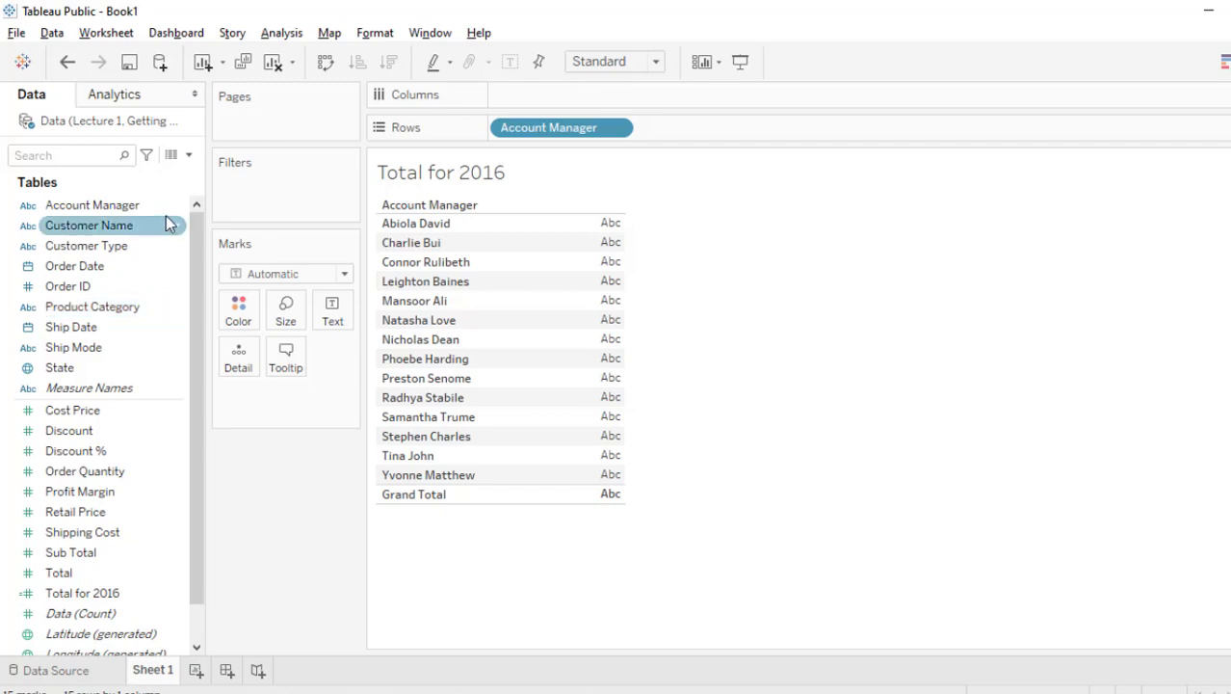
Create a new calculated field named TotalSales2016 from the Analysis menu
{"action": "left_click", "coordinate": [189, 157]}
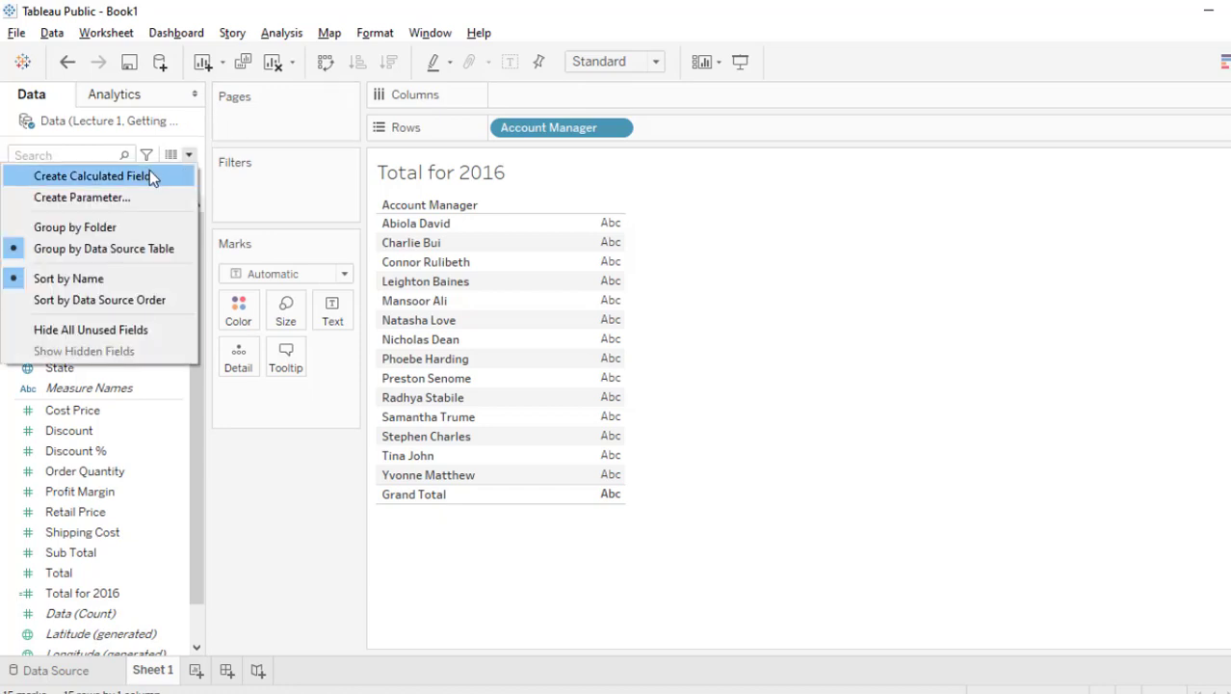
{"action": "left_click", "coordinate": [280, 35]}
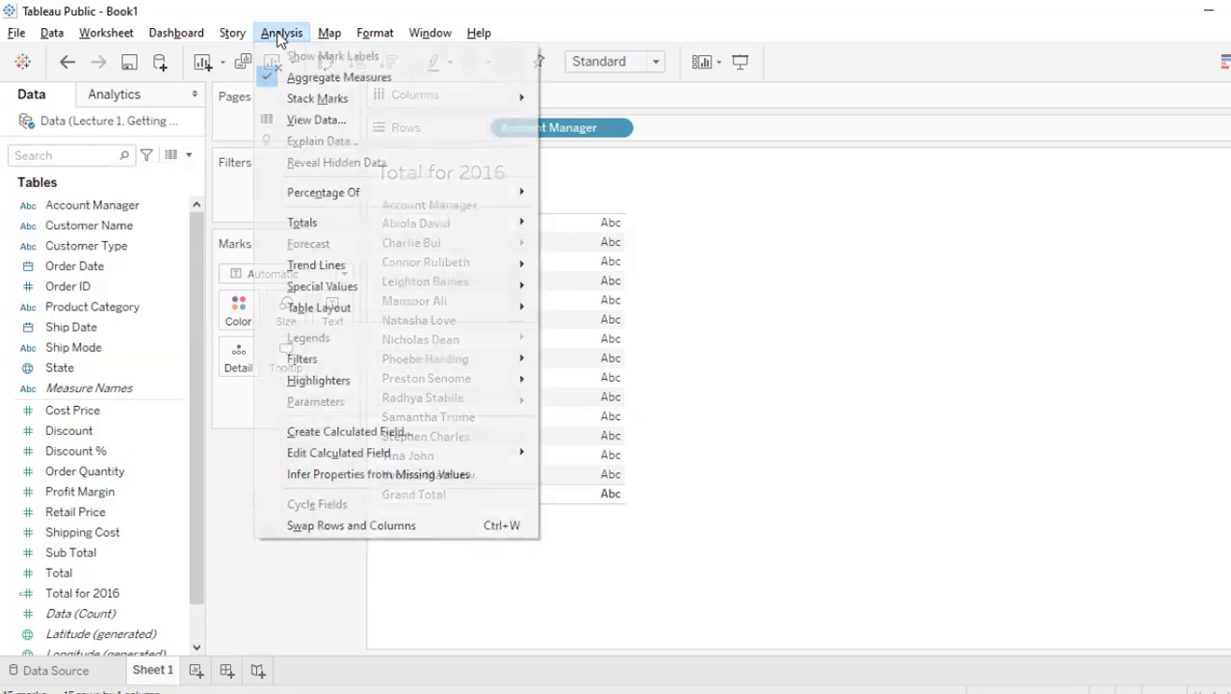
{"action": "left_click", "coordinate": [351, 432]}
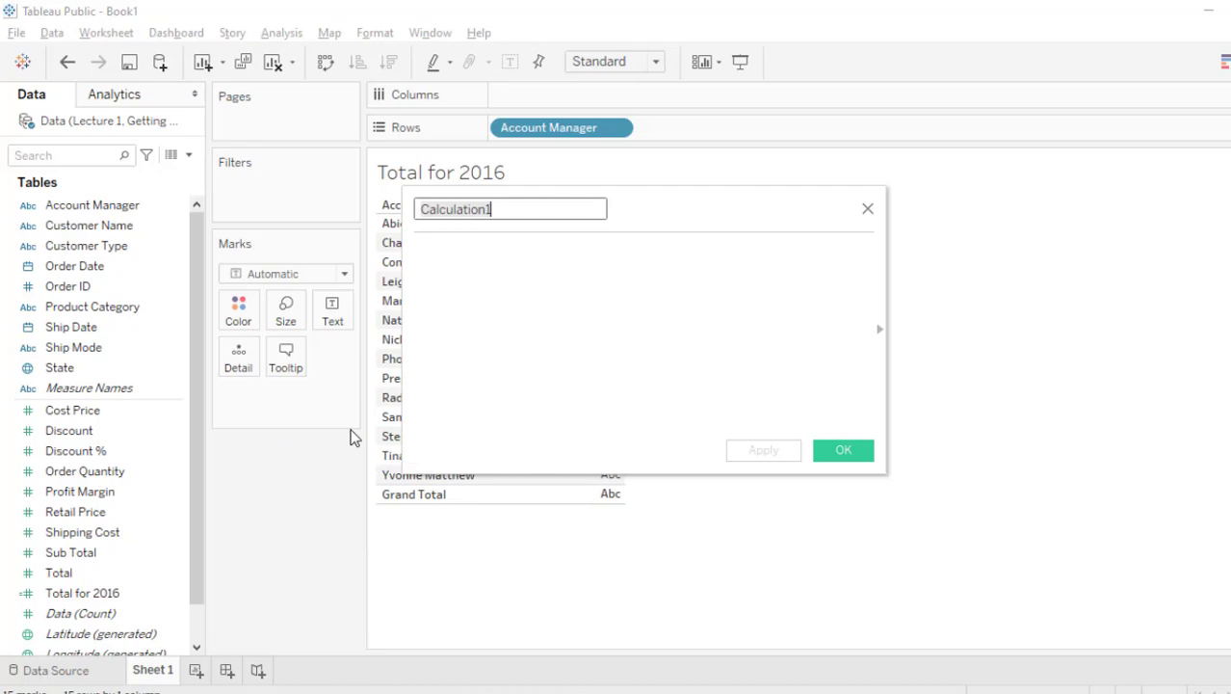
{"action": "type", "text": "Total"}
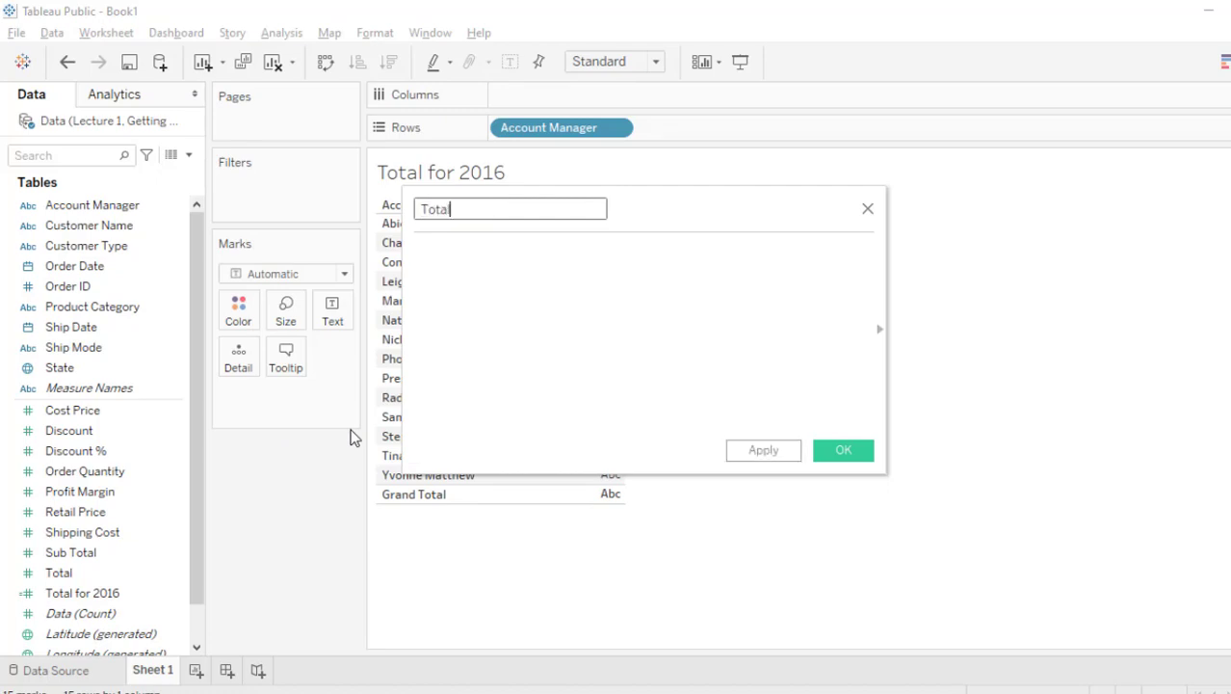
{"action": "type", "text": "Sales2016"}
Begin the calculation with SUM(IF YEAR([Order Date])
{"action": "left_click", "coordinate": [455, 251]}
{"action": "type", "text": "sum"}
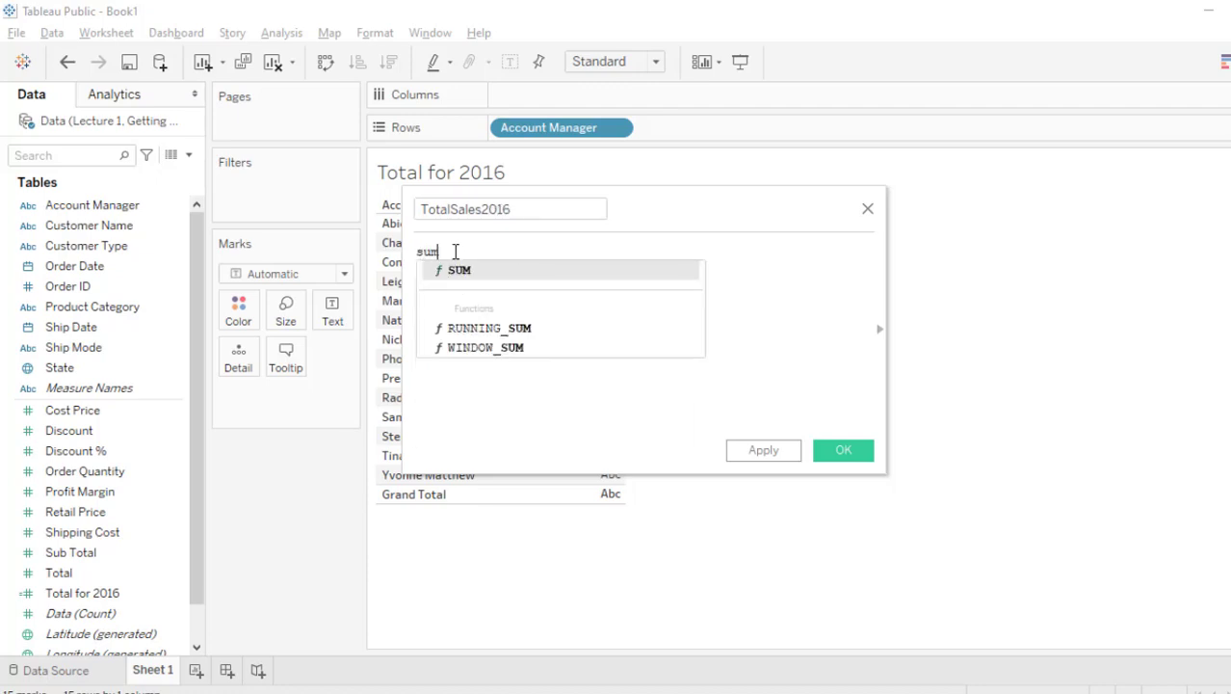
{"action": "key", "text": "Return"}
{"action": "type", "text": "IF"}
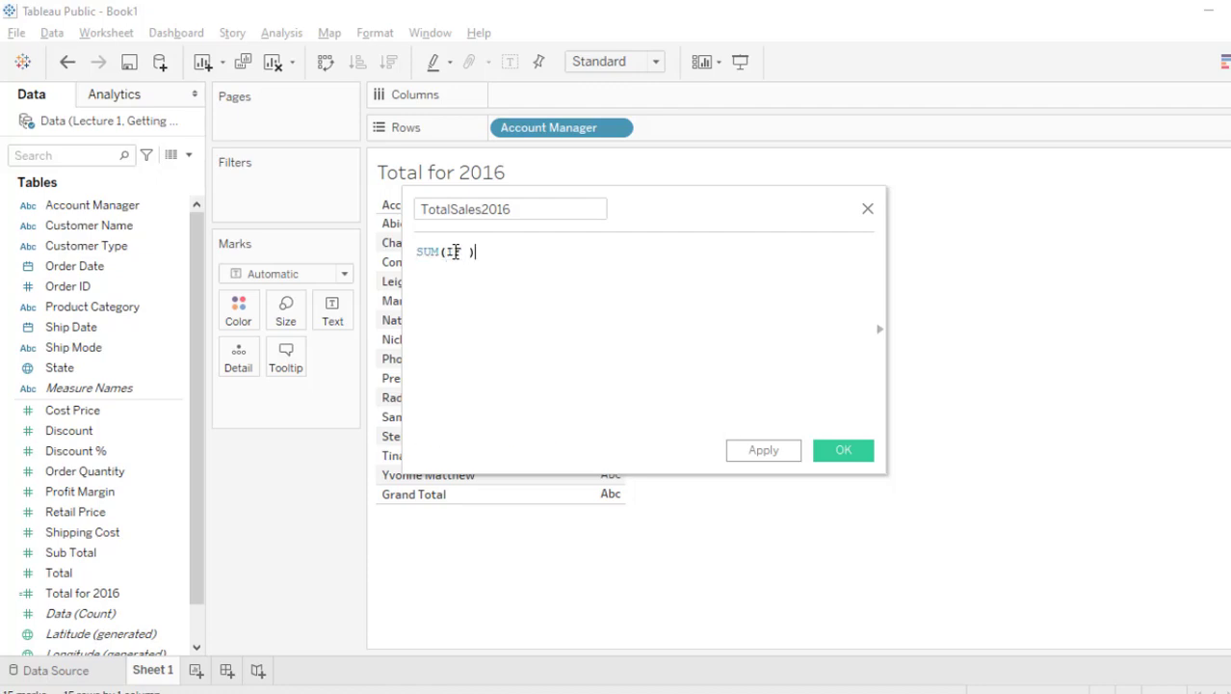
{"action": "key", "text": "BackSpace"}
{"action": "key", "text": "BackSpace"}
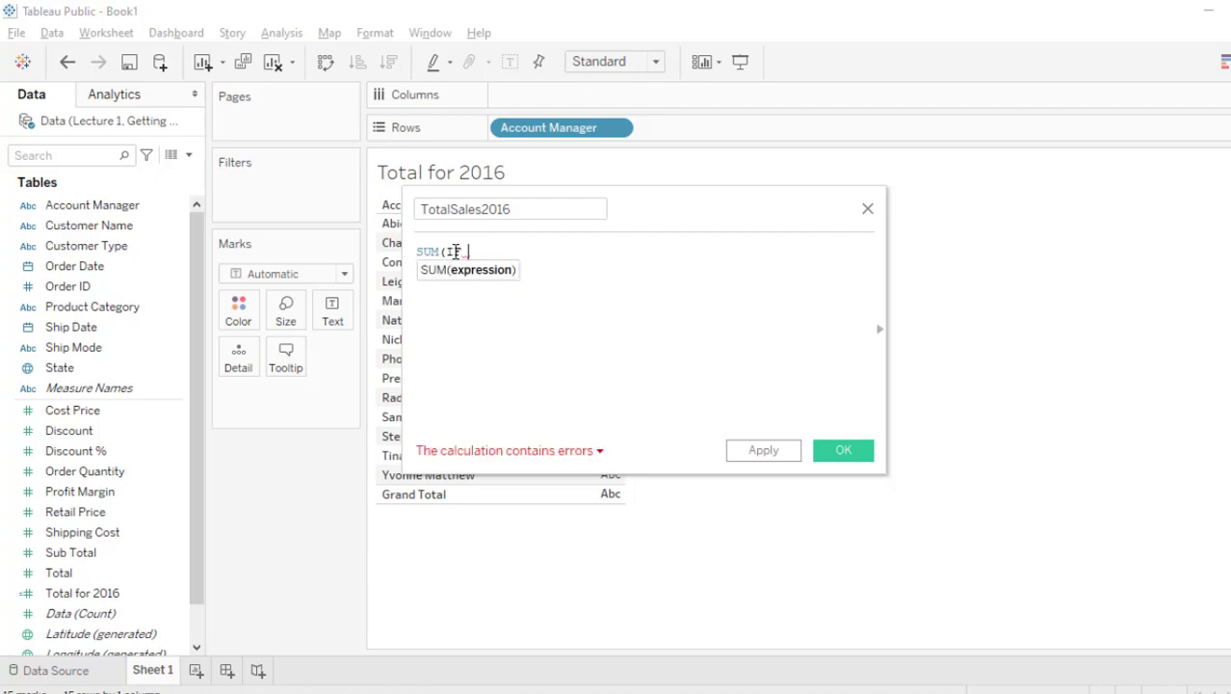
{"action": "type", "text": "year"}
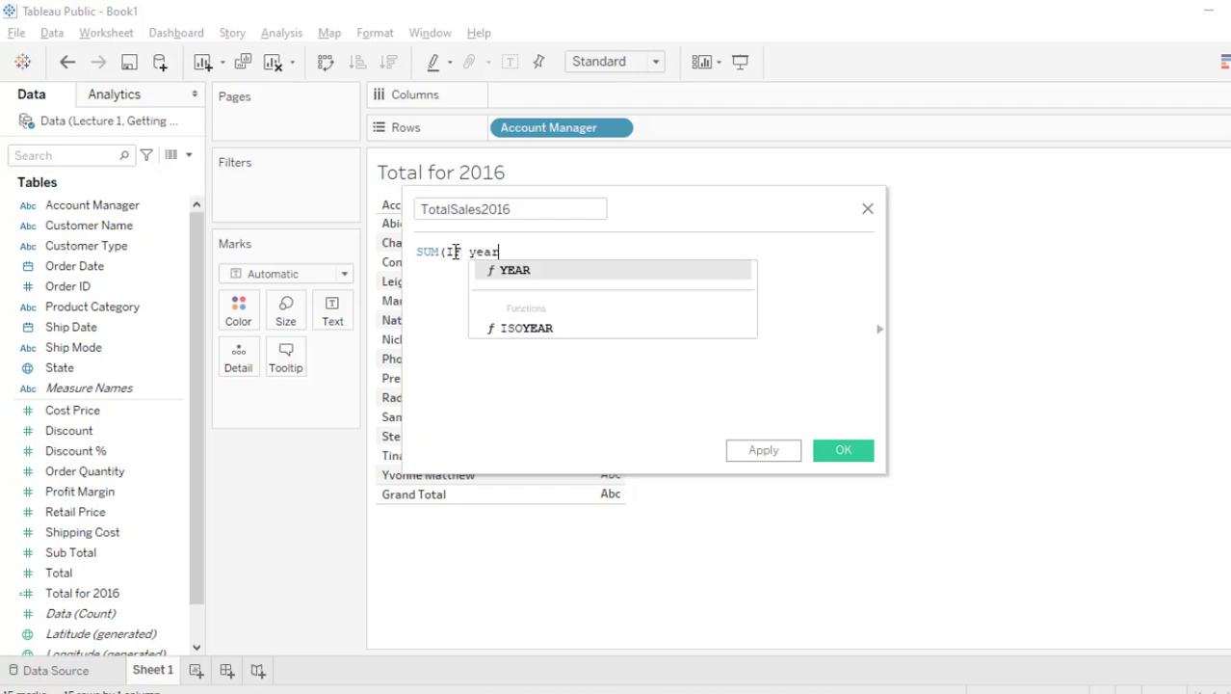
{"action": "key", "text": "Return"}
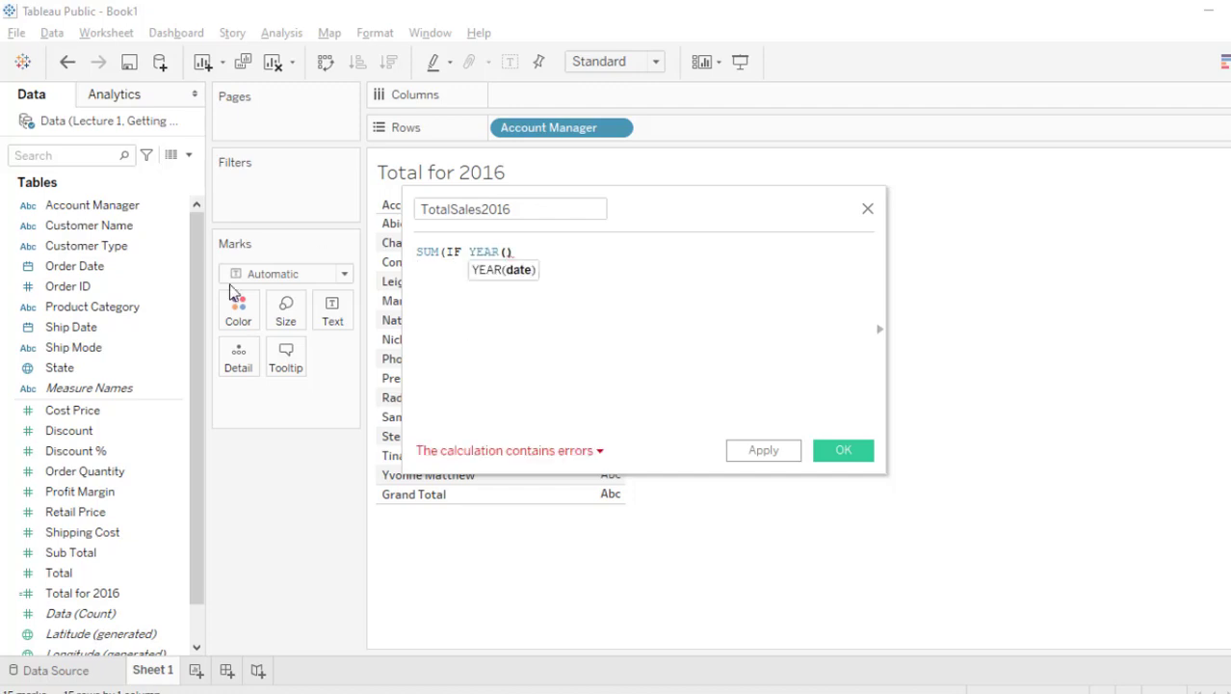
{"action": "type", "text": "i"}
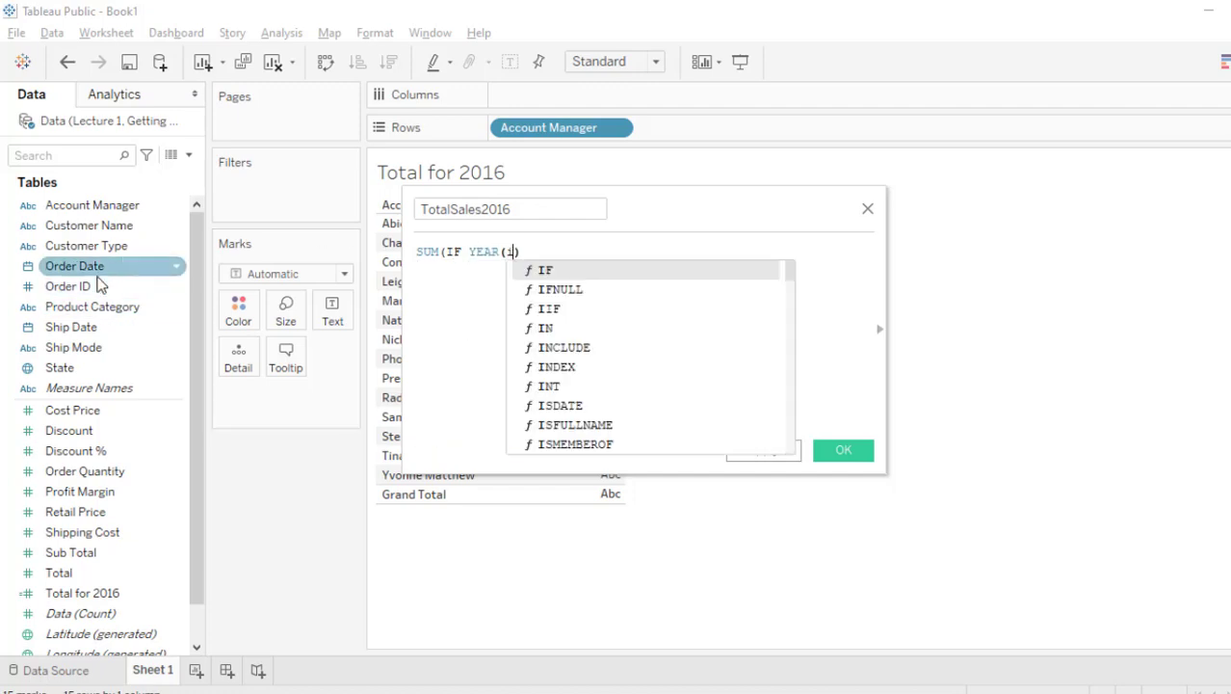
{"action": "key", "text": "BackSpace"}
{"action": "type", "text": "orde"}
{"action": "key", "text": "Return"}
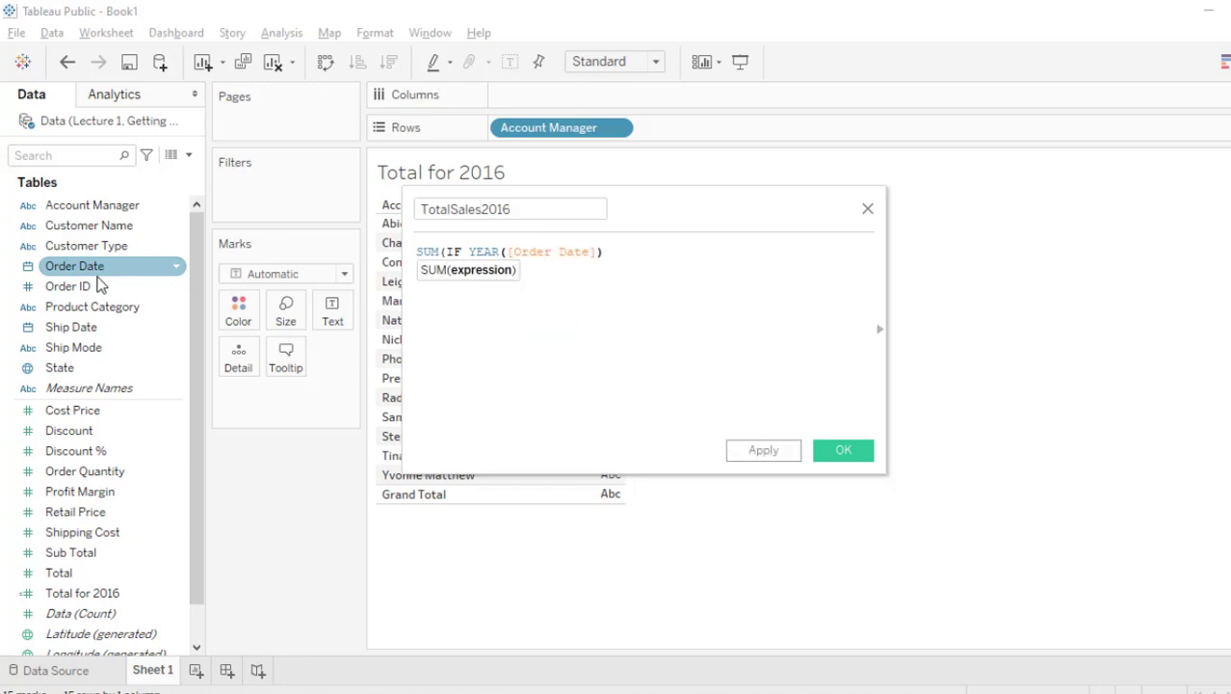
Complete the formula with =2016 THEN [Total] END
{"action": "type", "text": "=2016 th"}
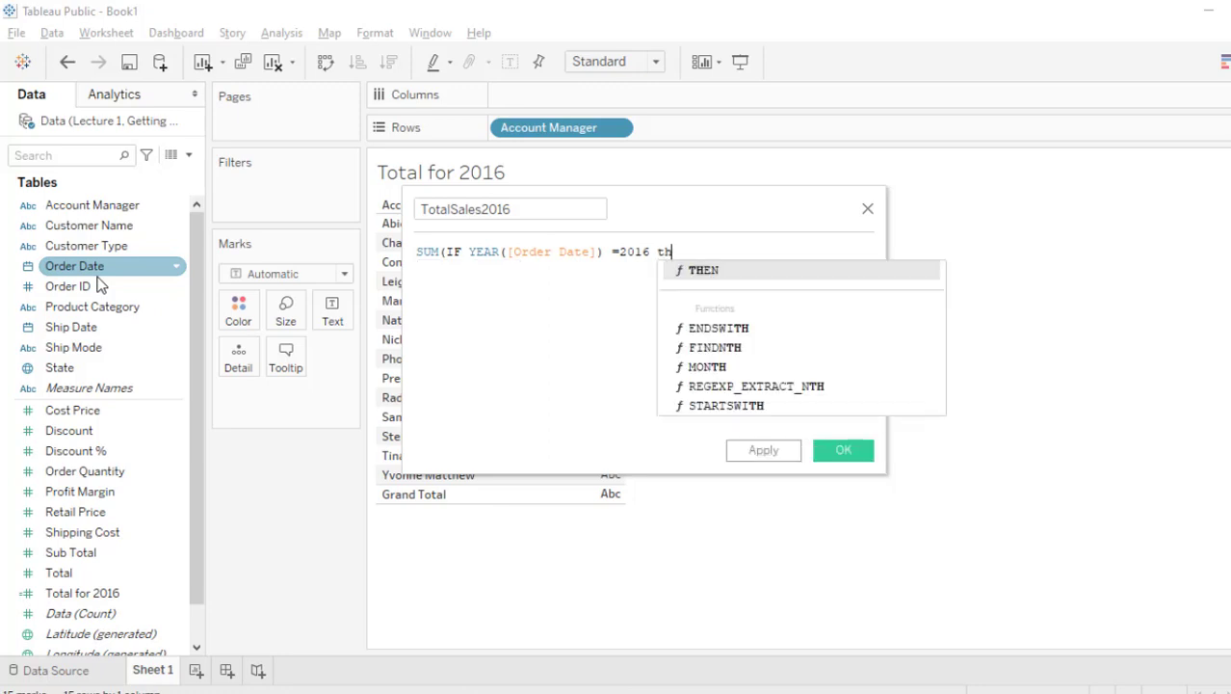
{"action": "key", "text": "Return"}
{"action": "type", "text": "tot"}
{"action": "left_click", "coordinate": [157, 574]}
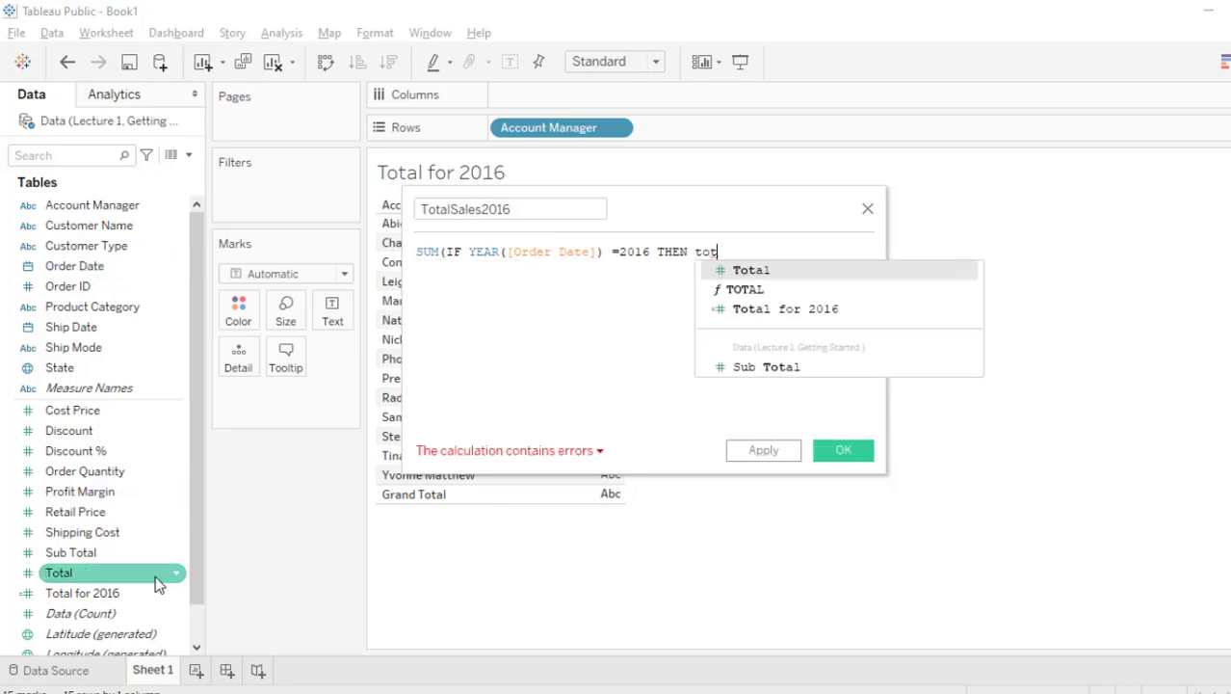
{"action": "key", "text": "Return"}
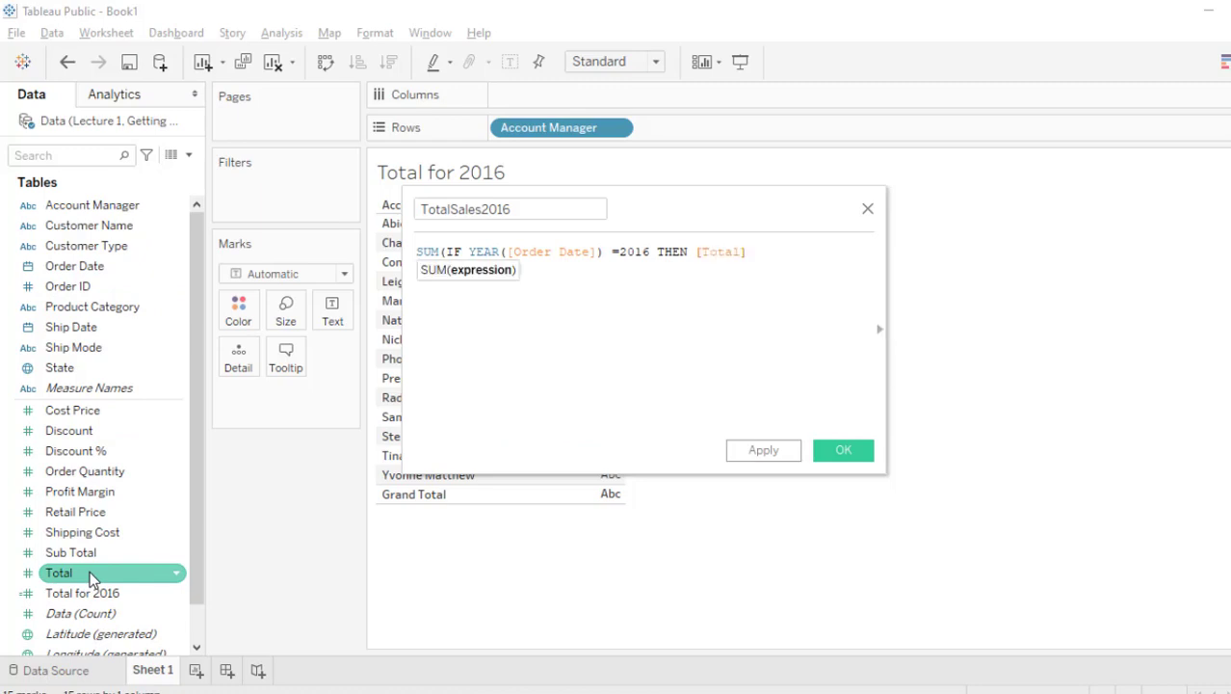
{"action": "type", "text": "en"}
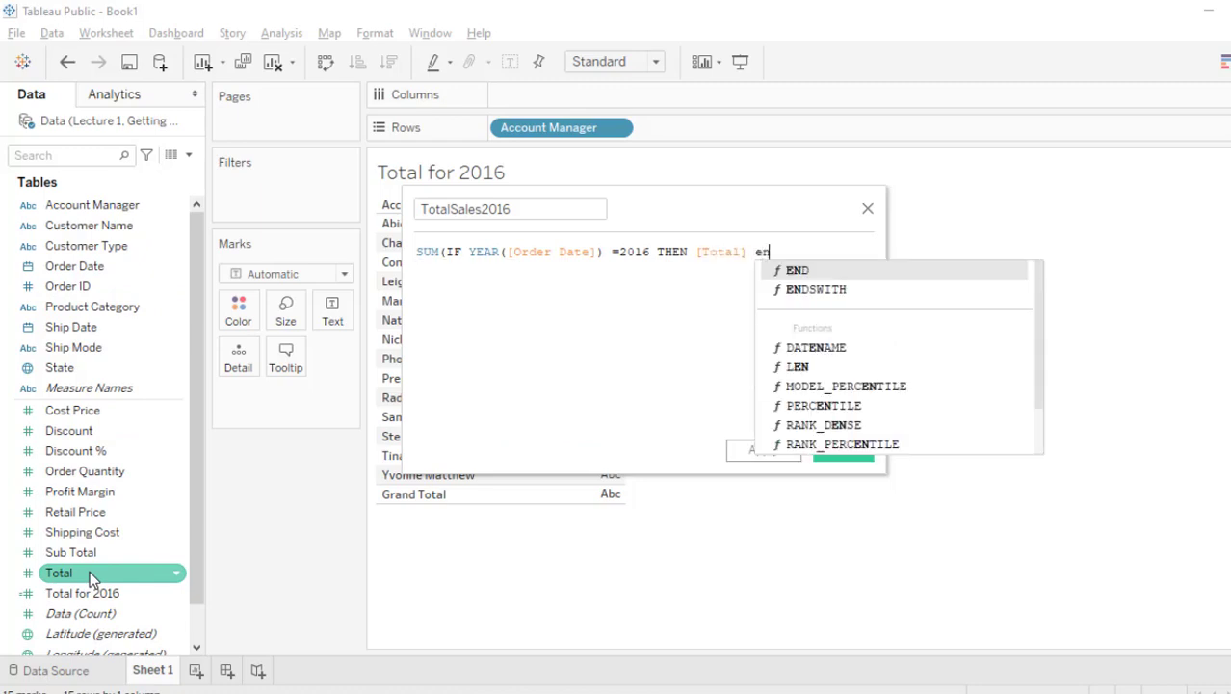
{"action": "type", "text": "d)"}
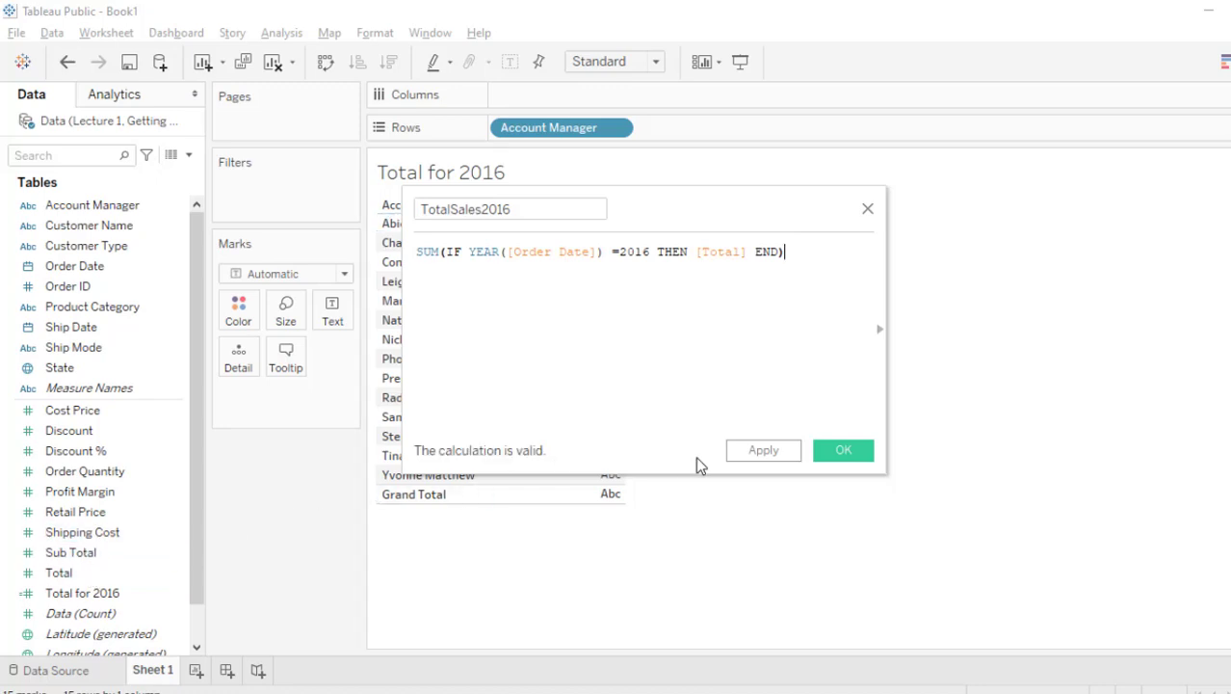
Save TotalSales2016 and show it as text per manager, checking the 144,774 Grand Total
{"action": "left_click", "coordinate": [837, 455]}
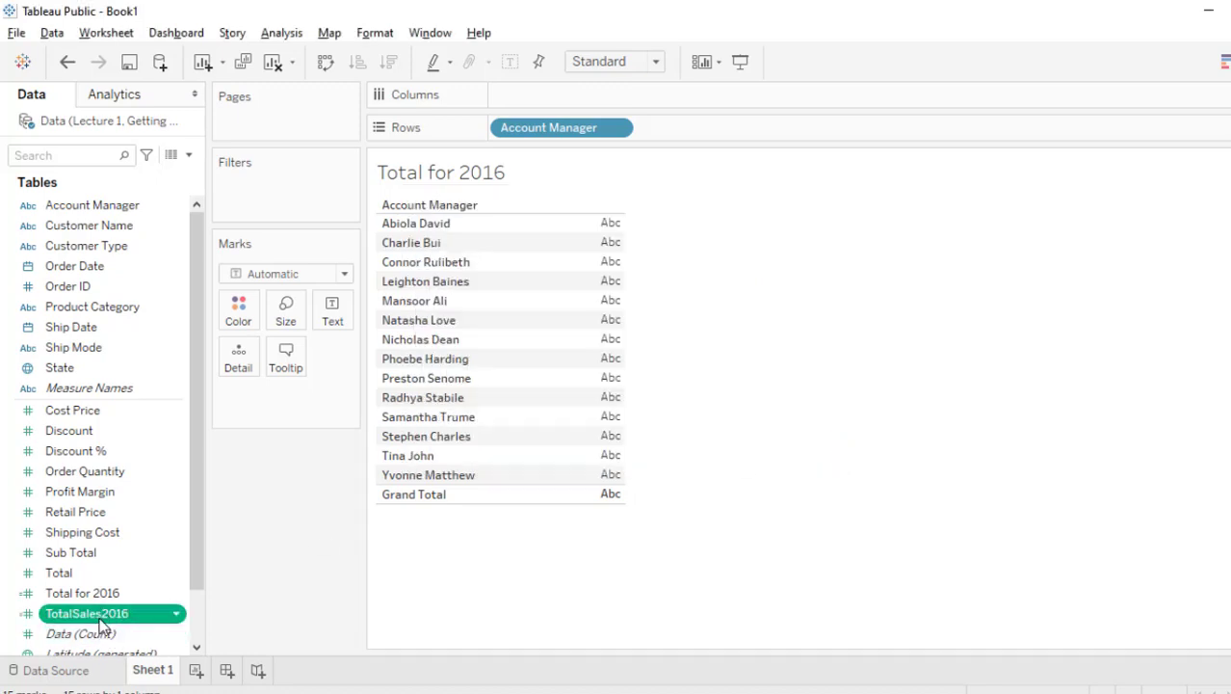
{"action": "left_click_drag", "start_coordinate": [101, 621], "coordinate": [344, 329]}
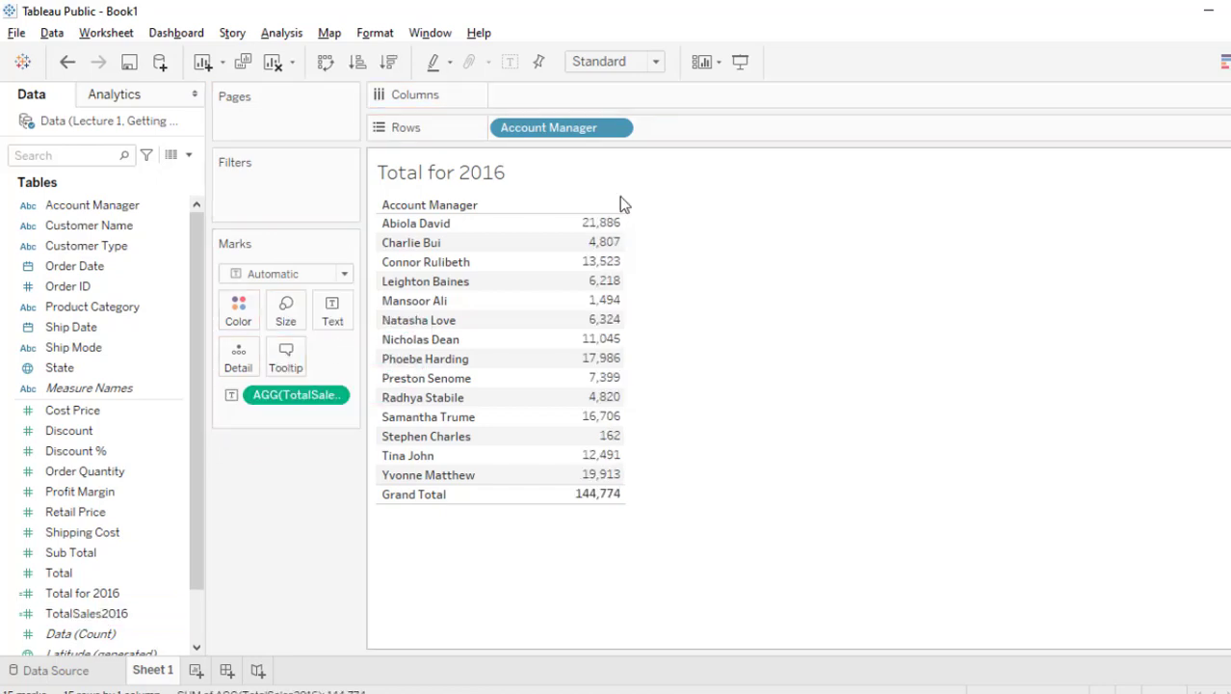
{"action": "mouse_move", "coordinate": [602, 235]}
{"action": "mouse_move", "coordinate": [603, 325]}
{"action": "mouse_move", "coordinate": [603, 289]}
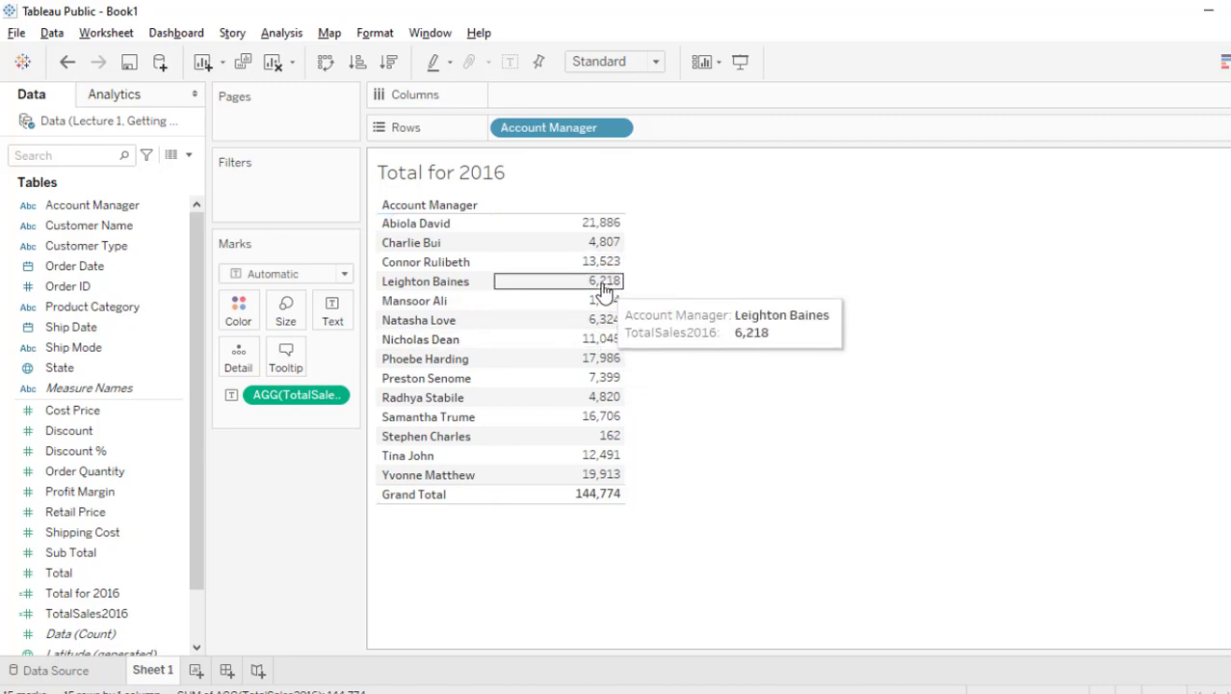
Format AGG(TotalSales2016) as custom dollar currency with two decimals, then select Excel's B3:B12 for comparison
{"action": "right_click", "coordinate": [259, 404]}
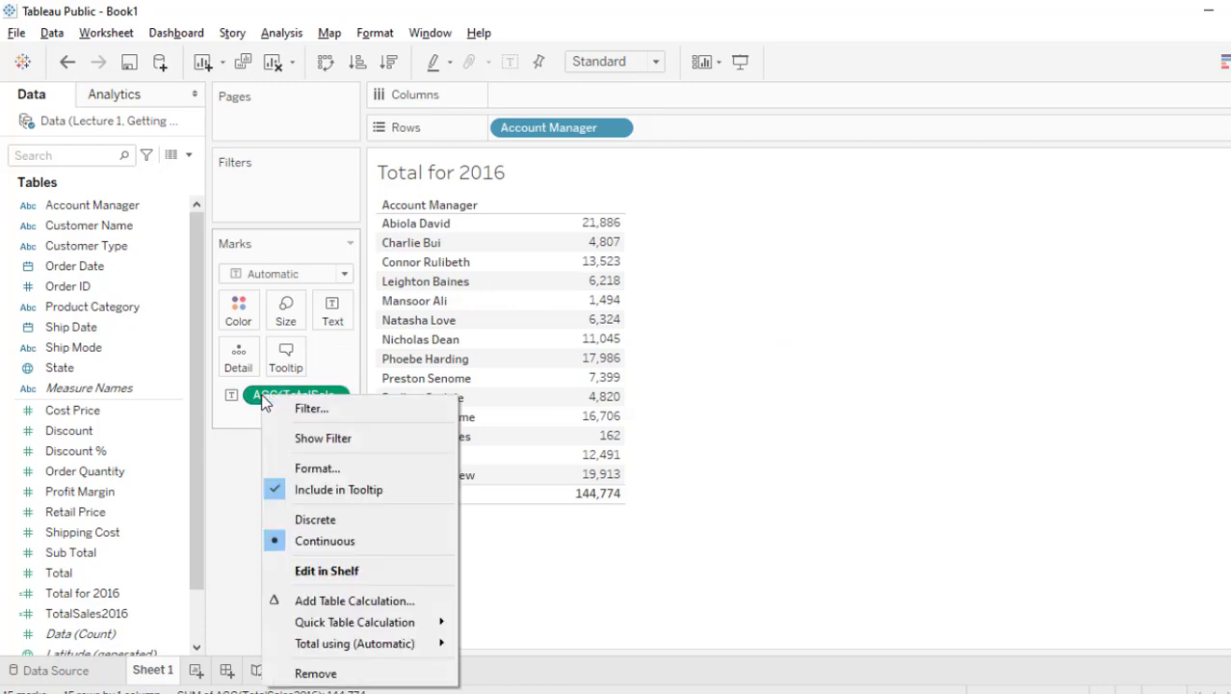
{"action": "left_click", "coordinate": [311, 470]}
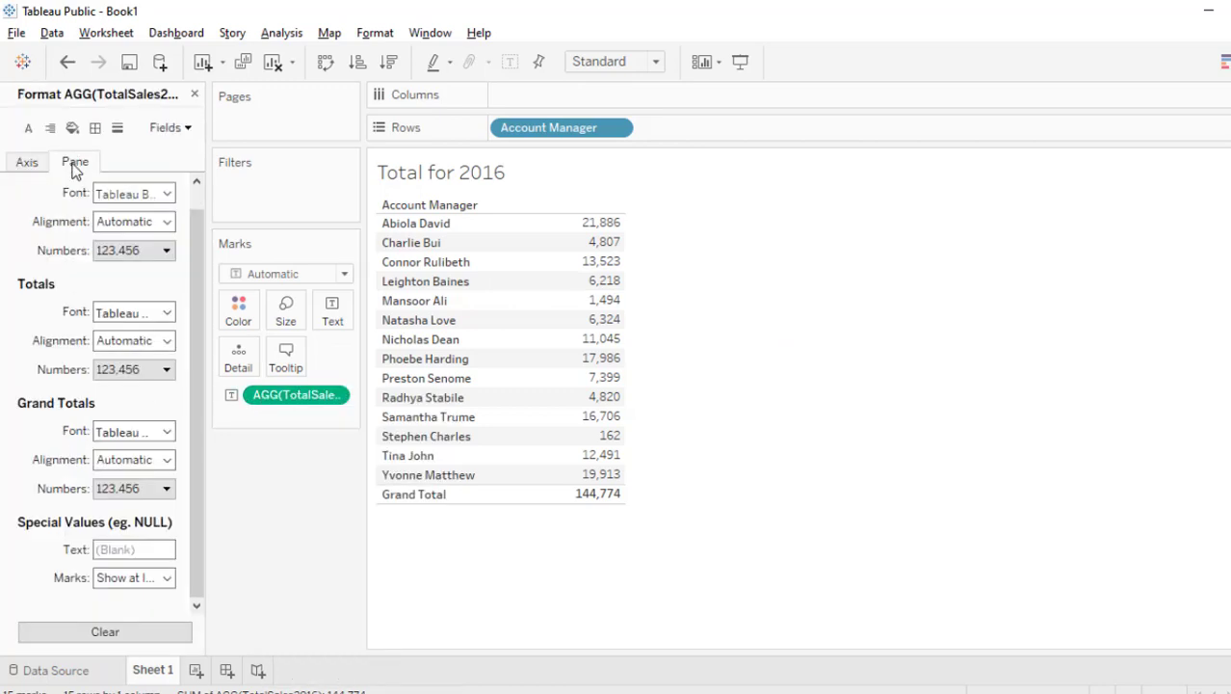
{"action": "left_click", "coordinate": [129, 252]}
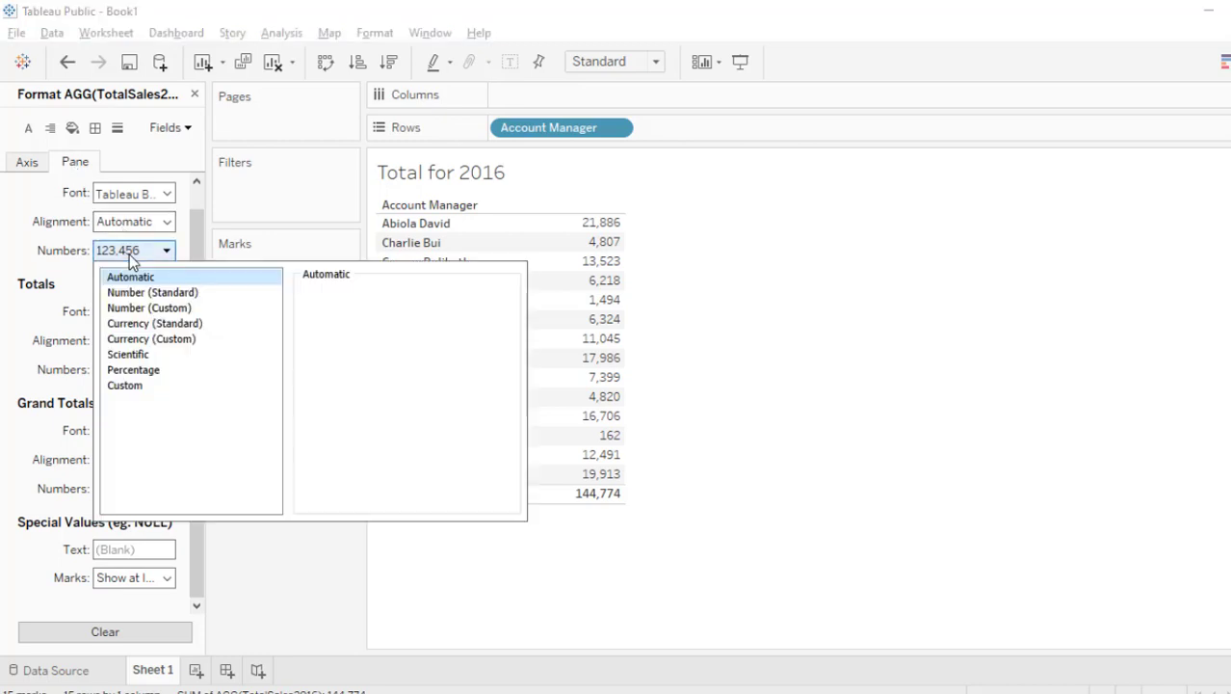
{"action": "left_click", "coordinate": [162, 339]}
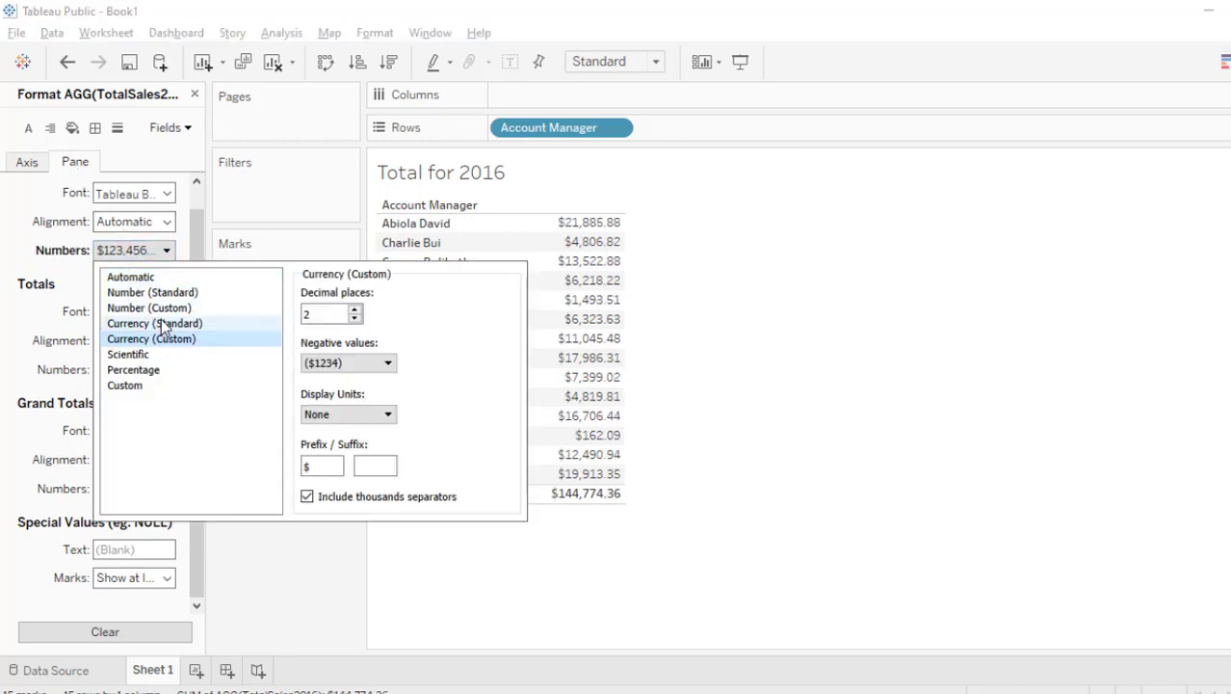
{"action": "left_click", "coordinate": [684, 363]}
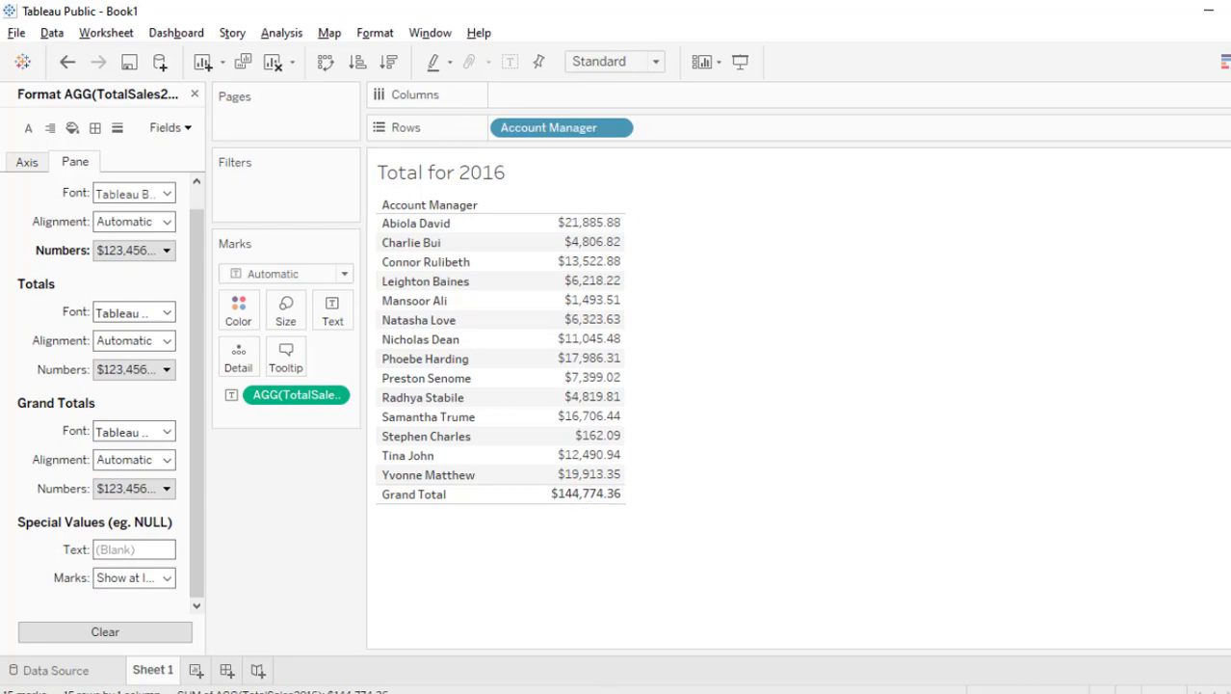
{"action": "key", "text": "alt+Tab"}
{"action": "left_click_drag", "start_coordinate": [214, 268], "coordinate": [208, 444]}
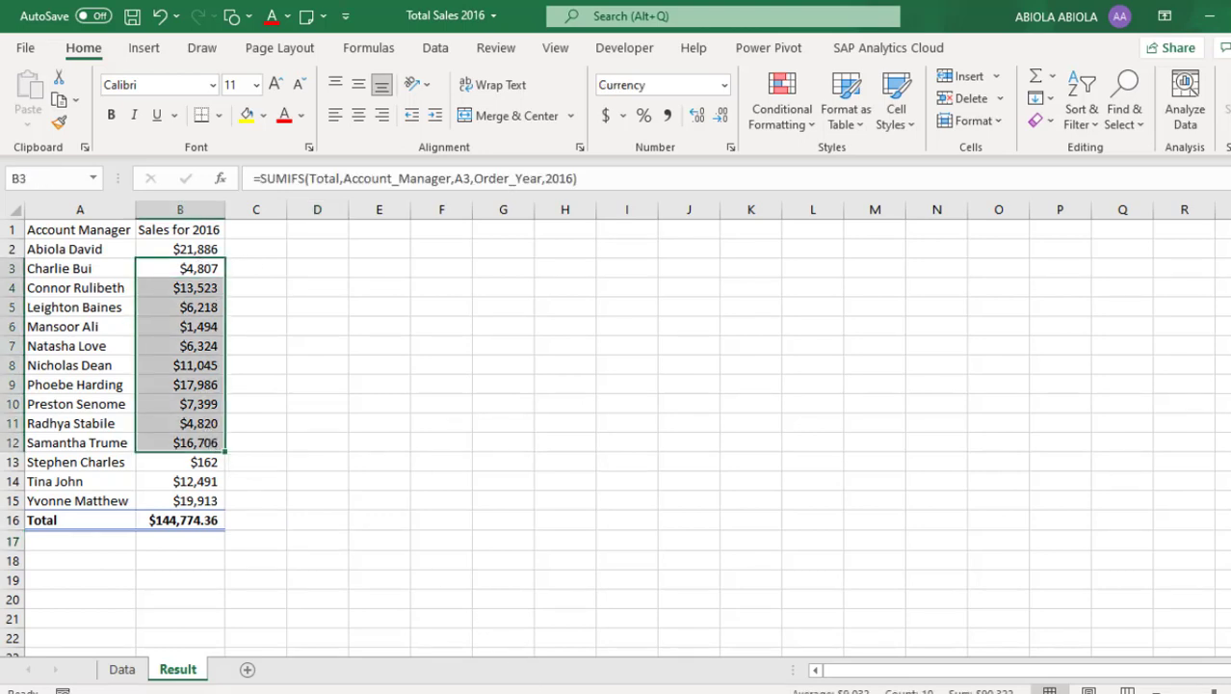
Return to Tableau Public's Total for 2016 table, whose currency figures match Excel's $144,774.36
{"action": "key", "text": "alt+Tab"}
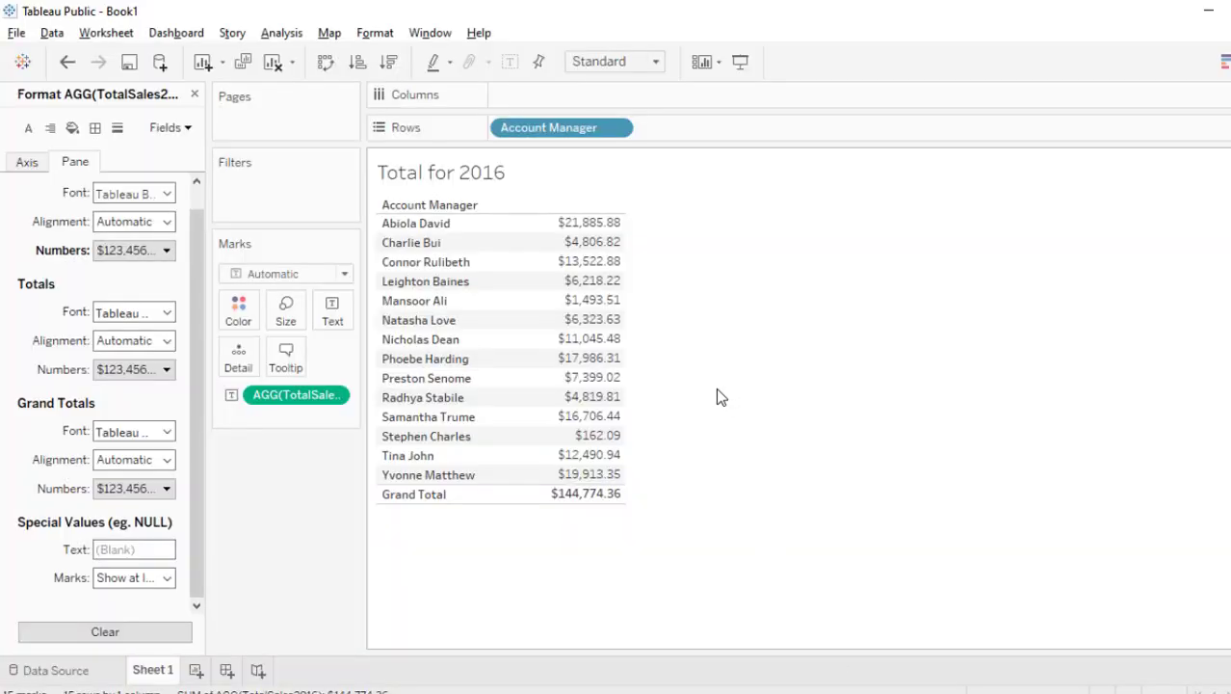